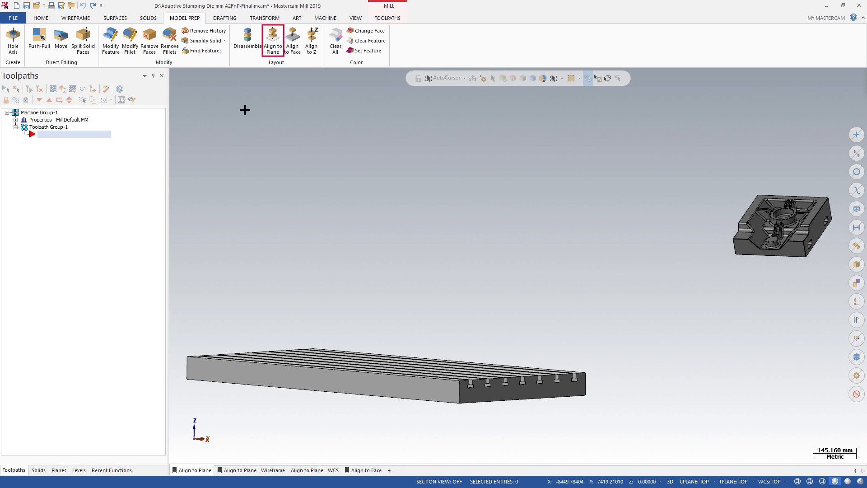
# Set up Align to Plane on the stamping die using its top face and front bottom edge, transforming it to the Top plane.
pyautogui.click(273, 42)
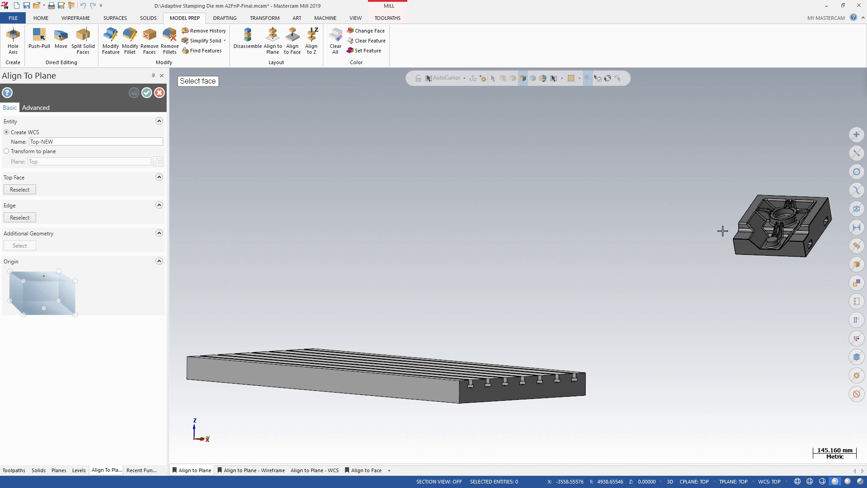
pyautogui.click(755, 229)
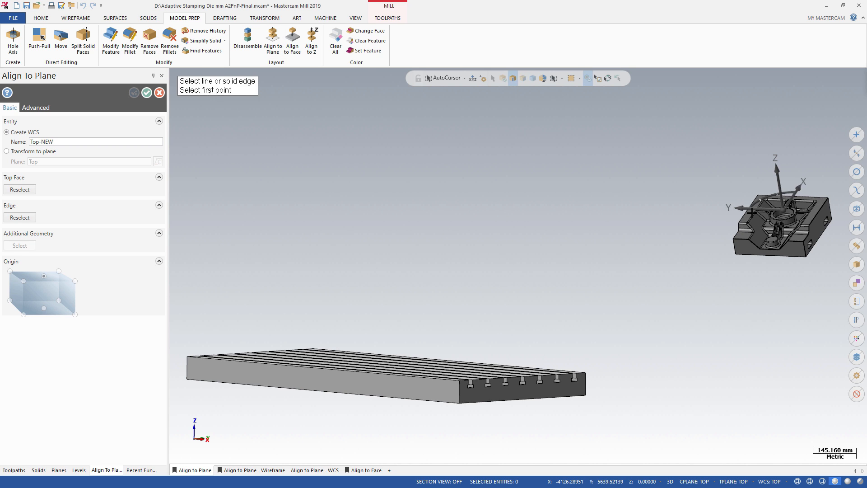
pyautogui.click(791, 257)
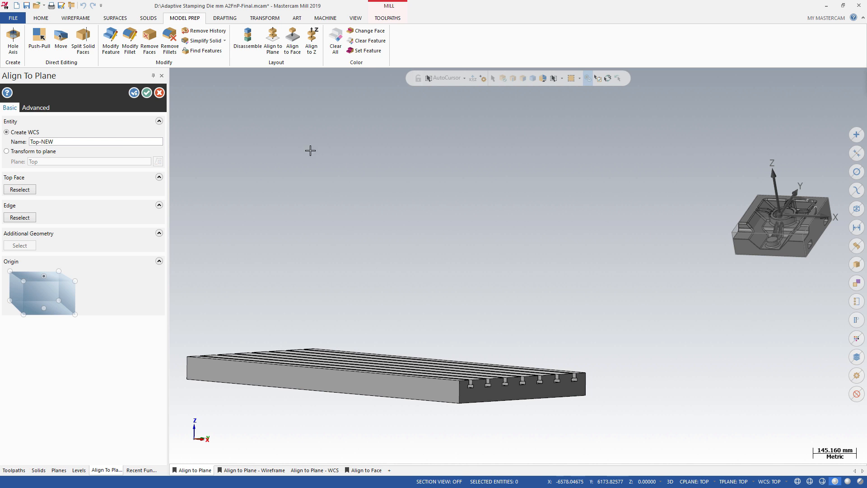
pyautogui.click(38, 153)
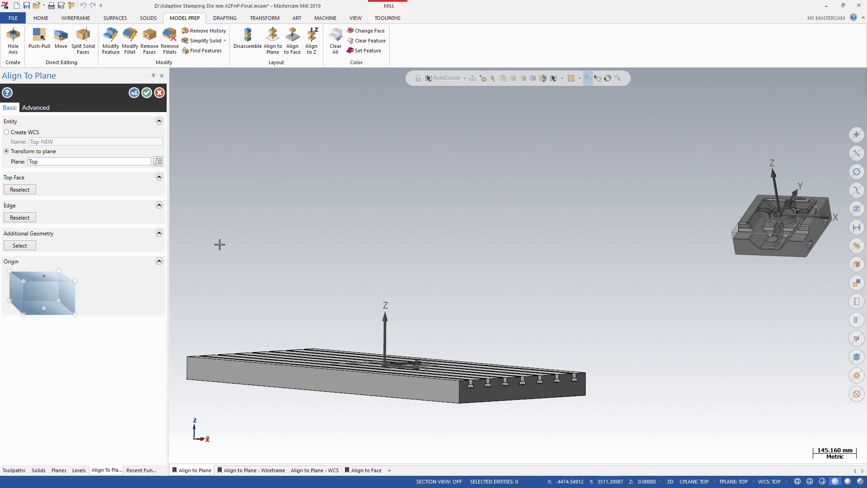
pyautogui.hotkey('alt', '1')
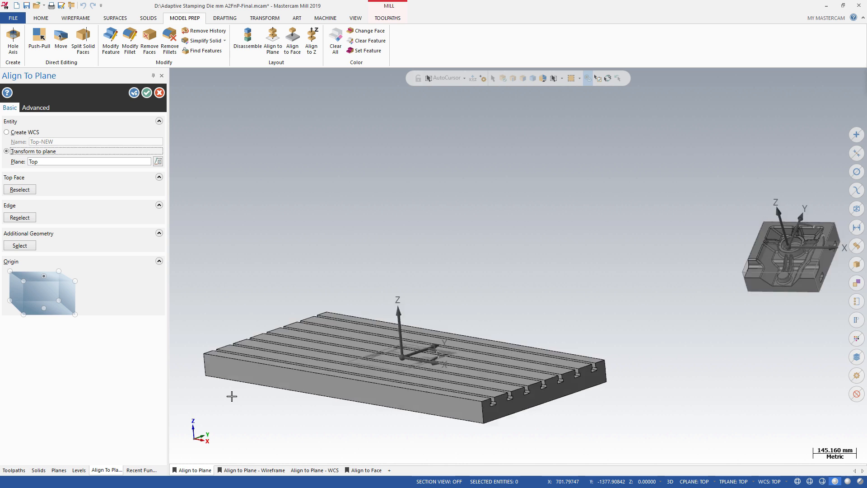
pyautogui.hotkey('alt', 'F1')
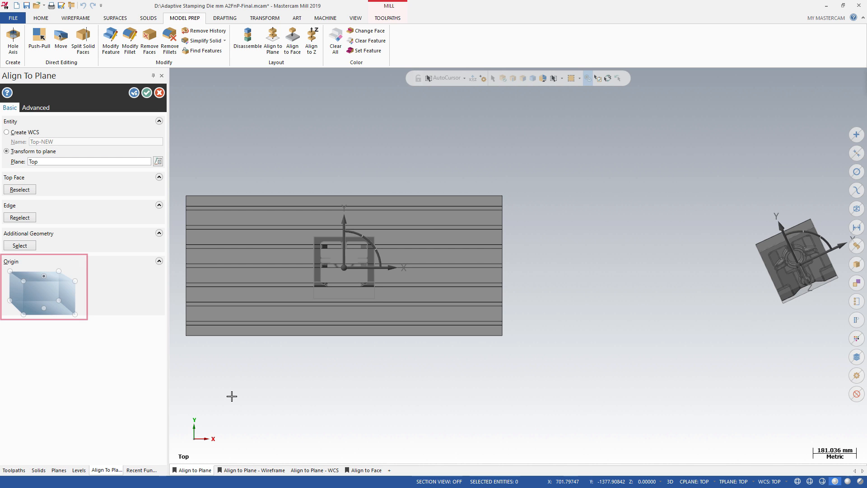
# Set the alignment origin to the centre of the die's bottom face and move the die onto the table.
pyautogui.click(58, 271)
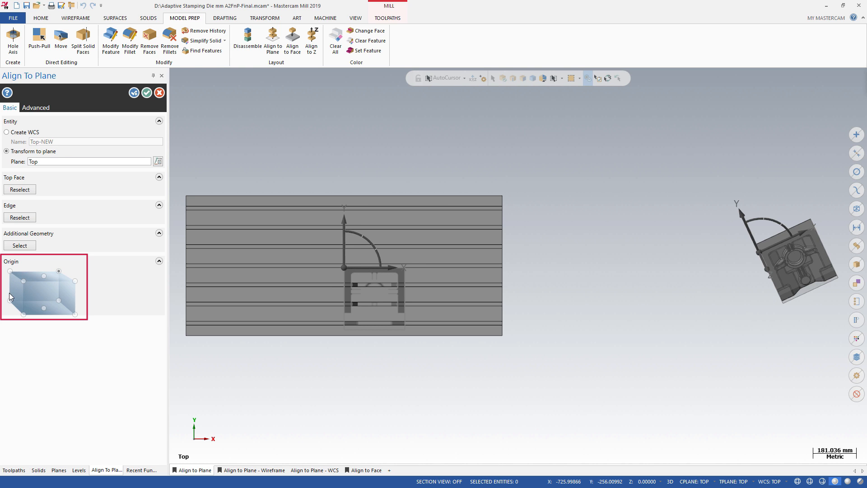
pyautogui.click(10, 301)
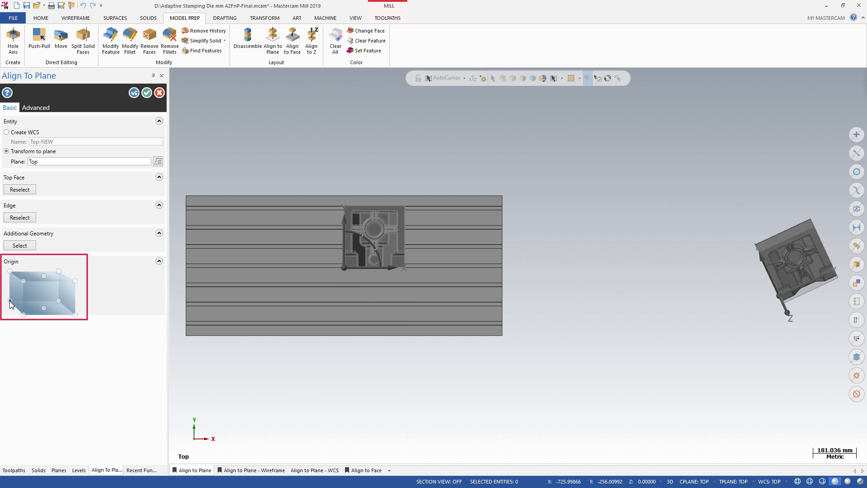
pyautogui.click(44, 308)
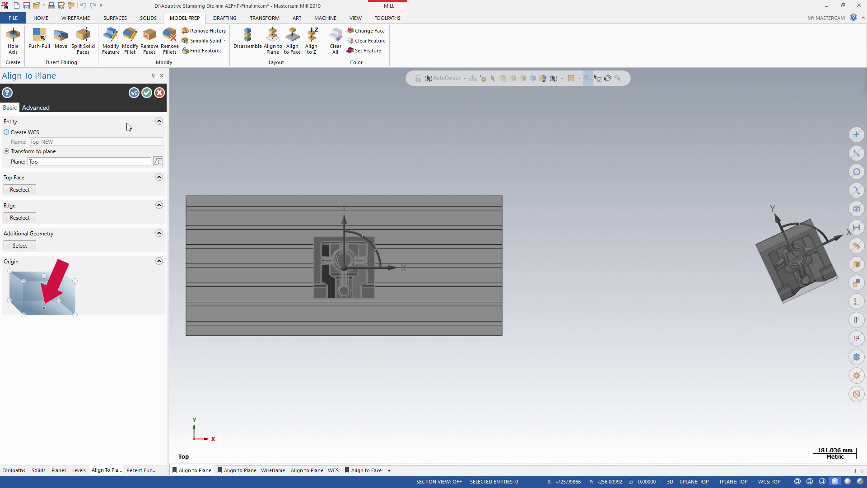
pyautogui.click(146, 93)
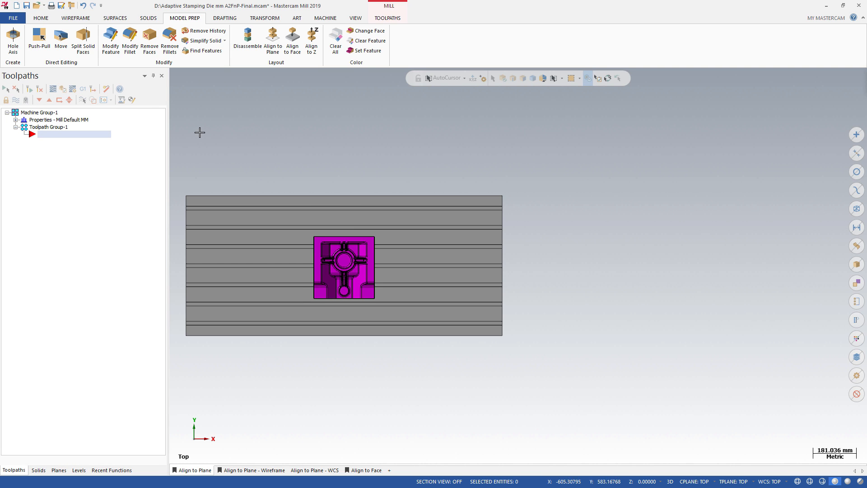
pyautogui.hotkey('alt', '7')
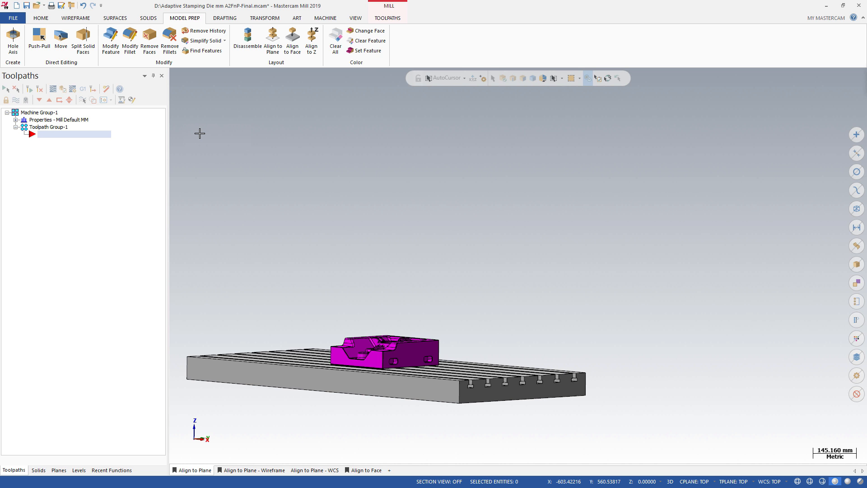
pyautogui.hotkey('alt', 'F1')
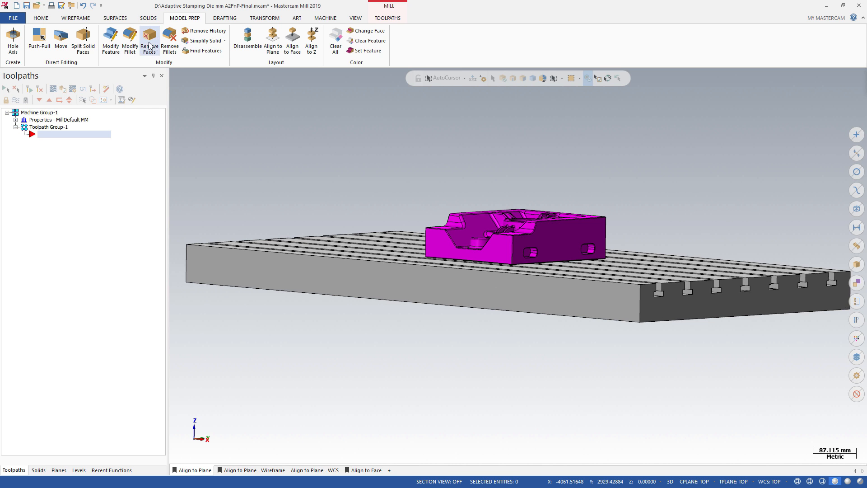
# Undo the die's alignment and switch to the Align to Plane - Wireframe viewsheet.
pyautogui.click(84, 6)
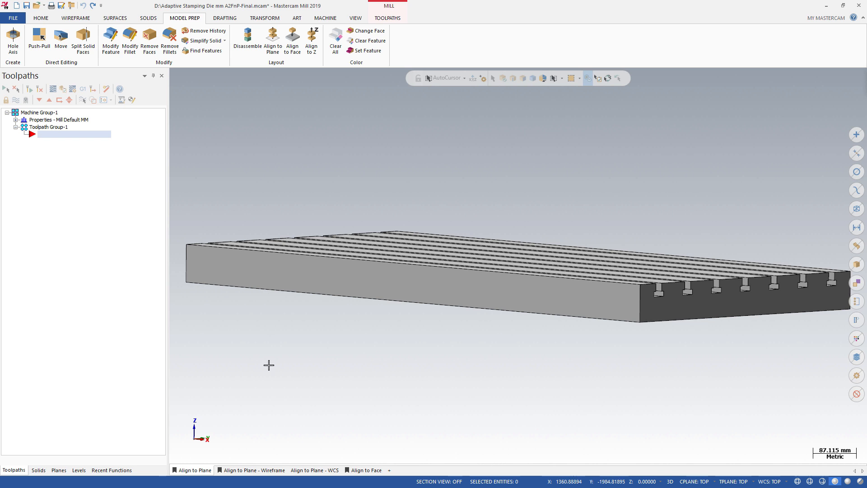
pyautogui.click(267, 471)
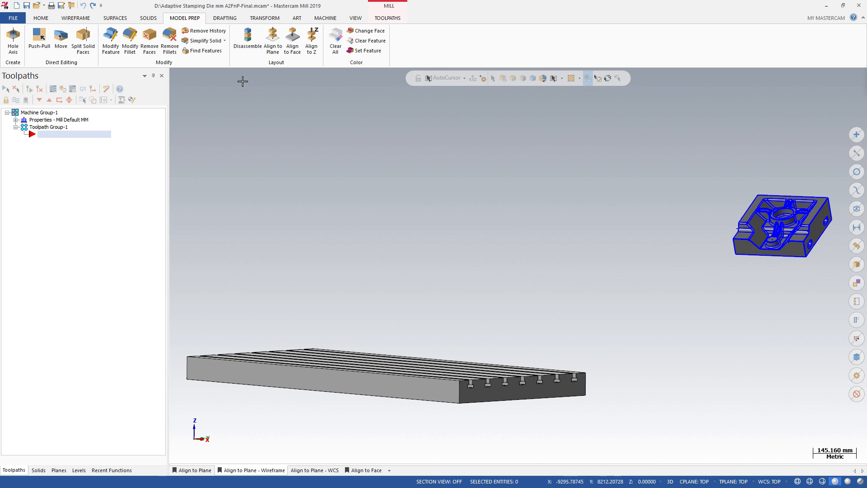
# Set up Align to Plane on the die with wireframe, using its top face and front bottom edge.
pyautogui.click(268, 54)
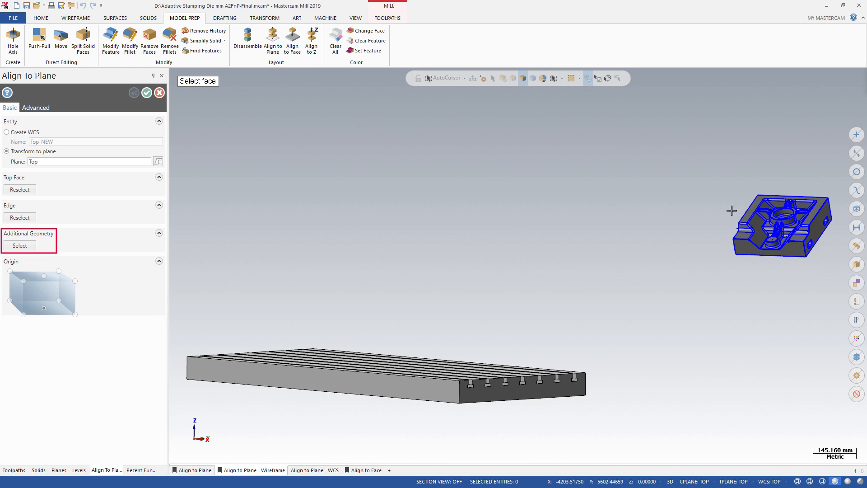
pyautogui.click(752, 205)
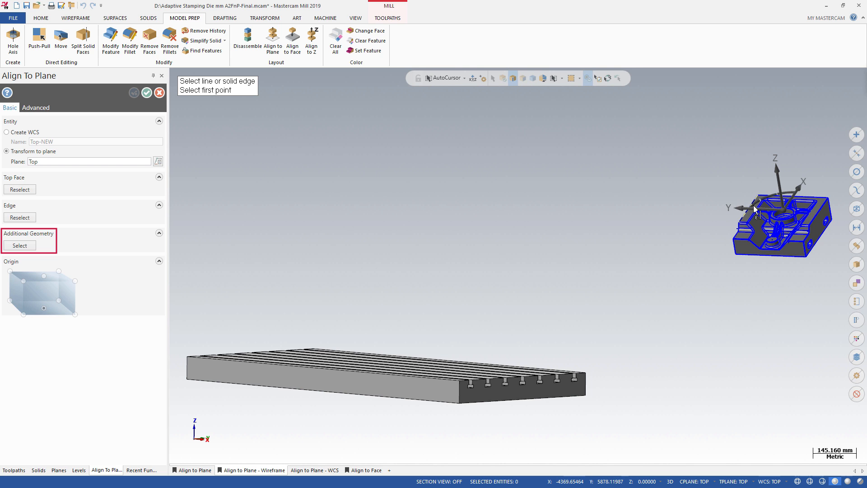
pyautogui.click(768, 253)
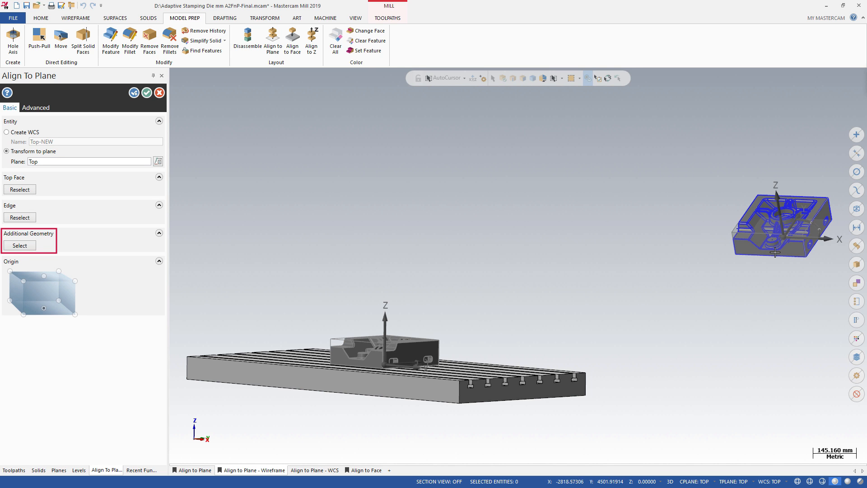
# Add all the wireframe as additional geometry and move it together with the die onto the table.
pyautogui.click(18, 247)
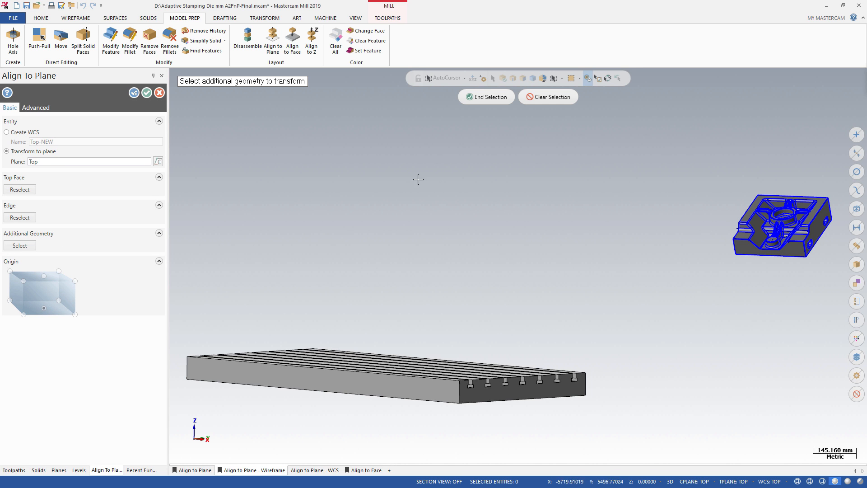
pyautogui.click(854, 210)
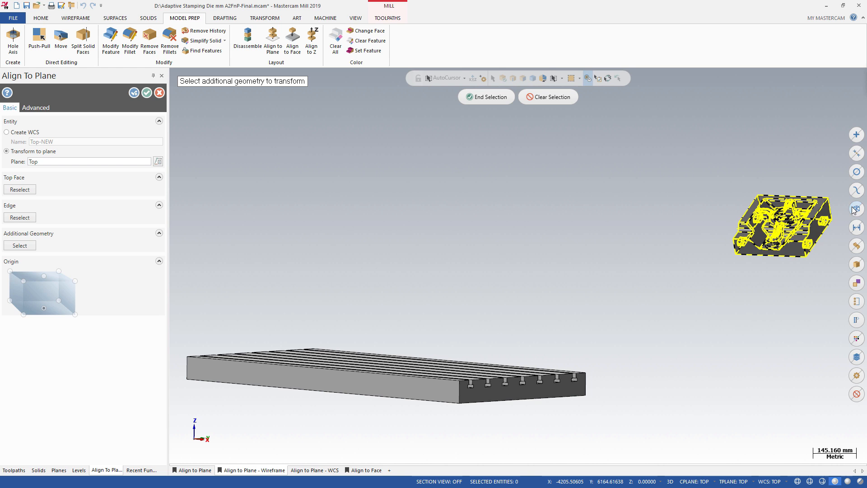
pyautogui.click(490, 96)
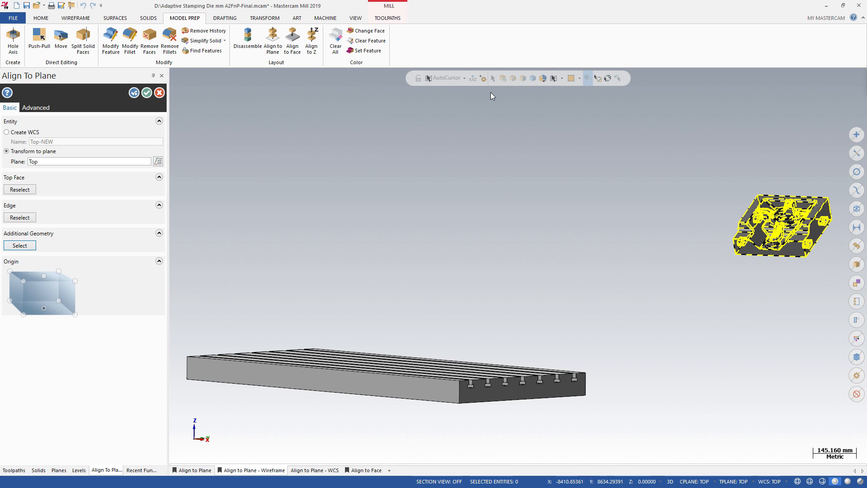
pyautogui.click(143, 93)
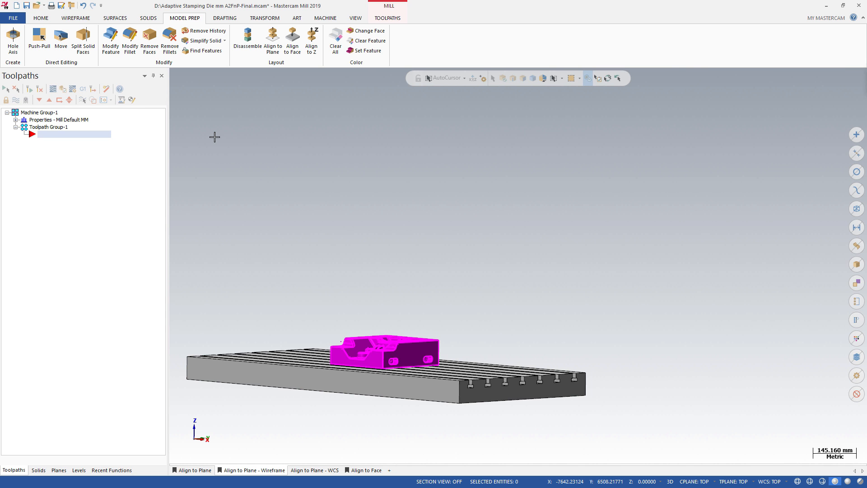
pyautogui.hotkey('alt', 'F1')
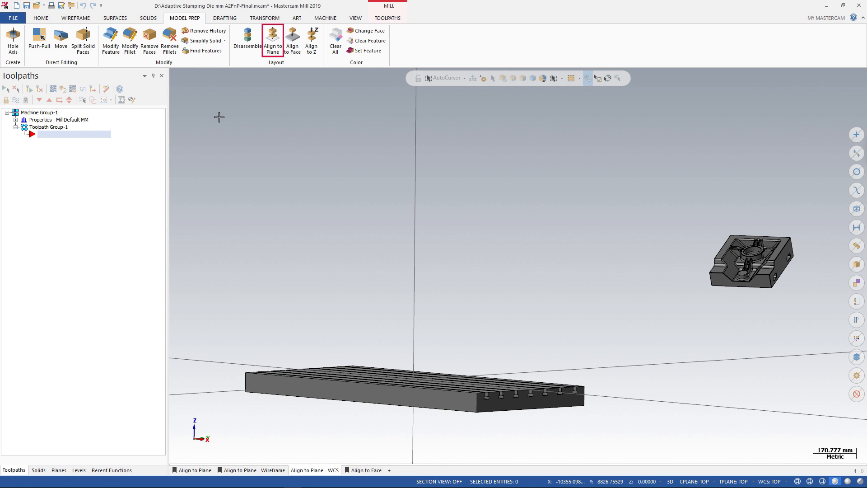
# Use Align to Plane on the die's top face and front bottom edge to define a new WCS named Stamp.
pyautogui.click(273, 45)
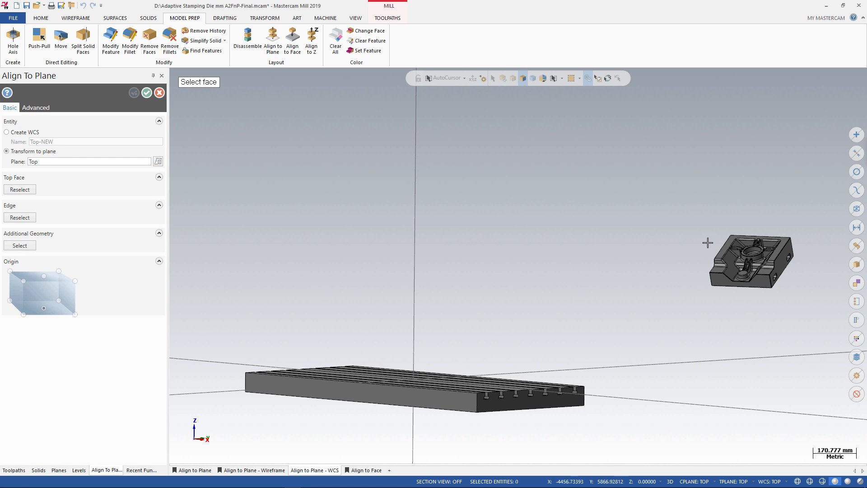
pyautogui.click(729, 247)
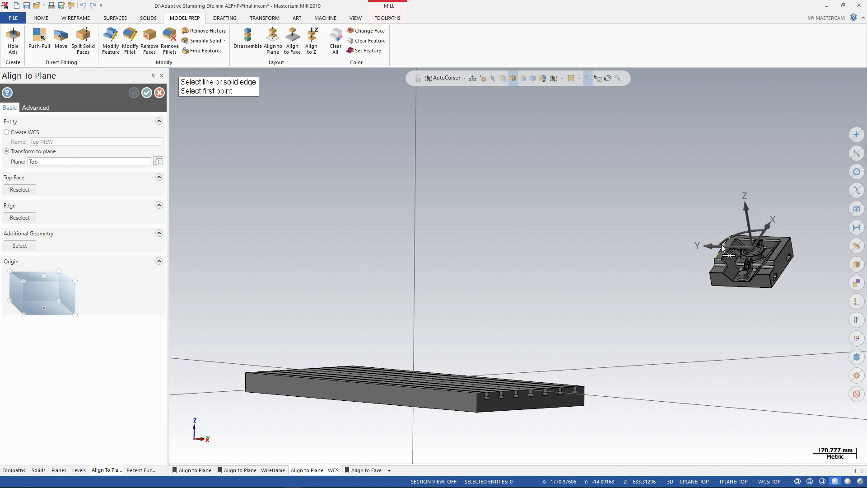
pyautogui.click(764, 289)
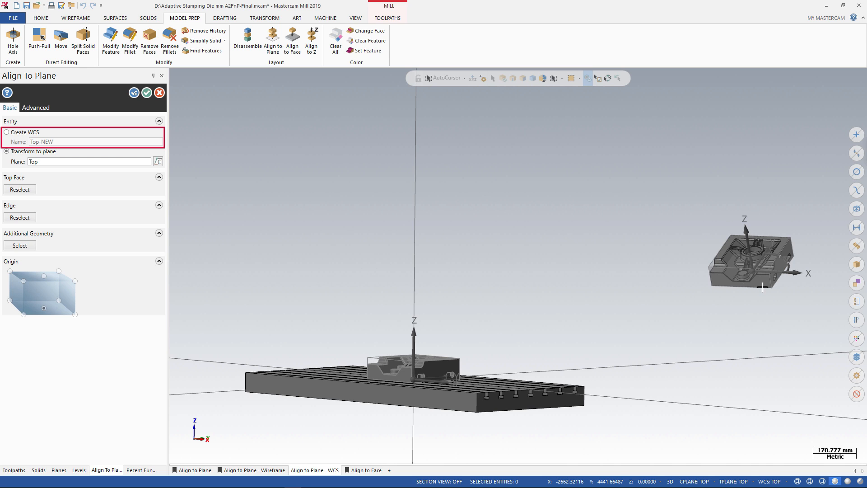
pyautogui.click(34, 131)
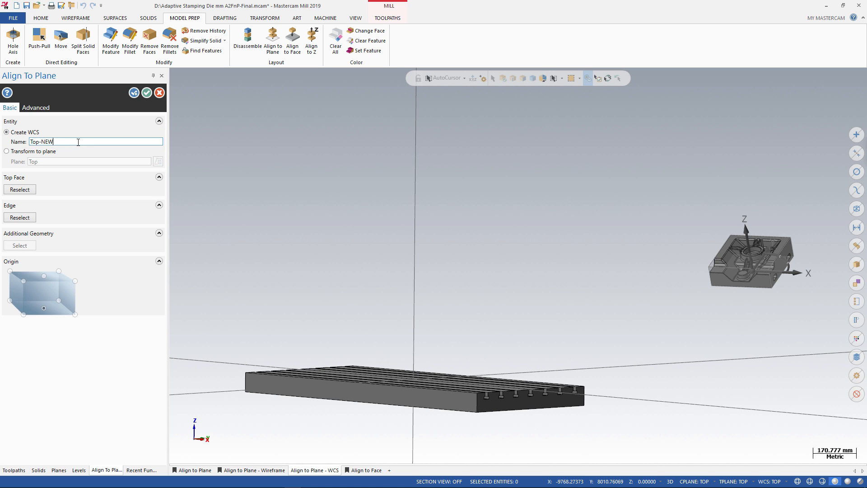
pyautogui.doubleClick(78, 141)
pyautogui.write('Stamp')
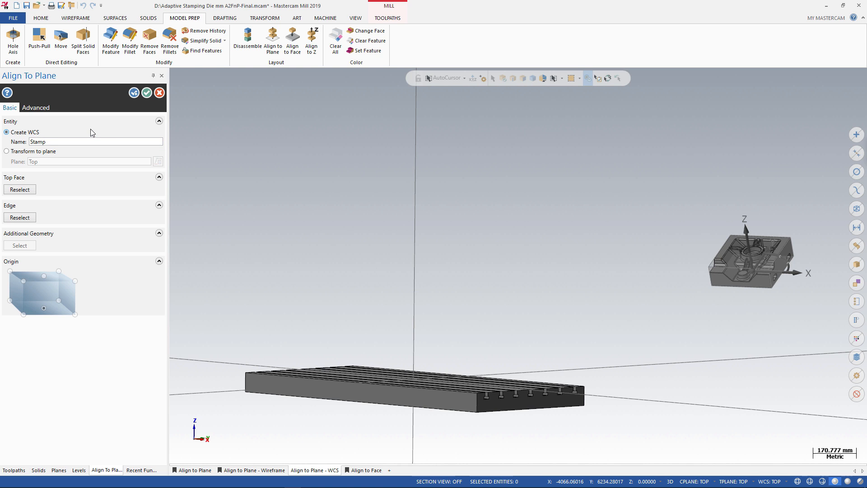
# Place the WCS origin at the centre of the die's bottom face and create the plane.
pyautogui.click(75, 281)
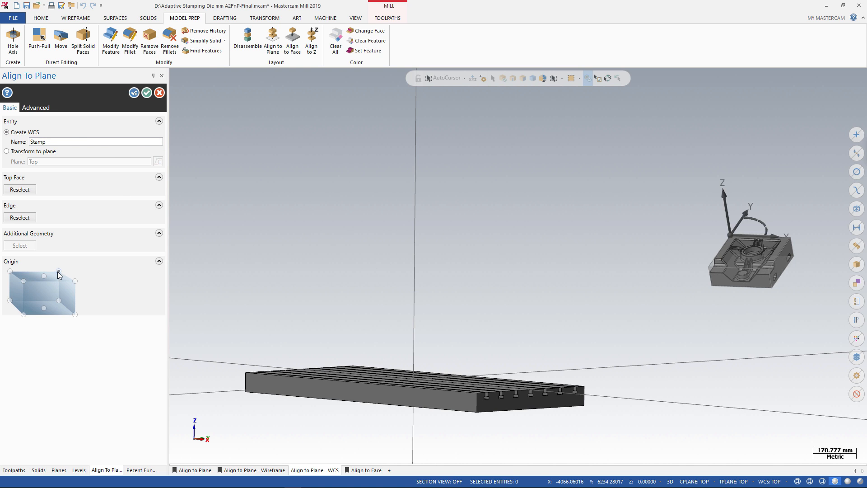
pyautogui.click(10, 300)
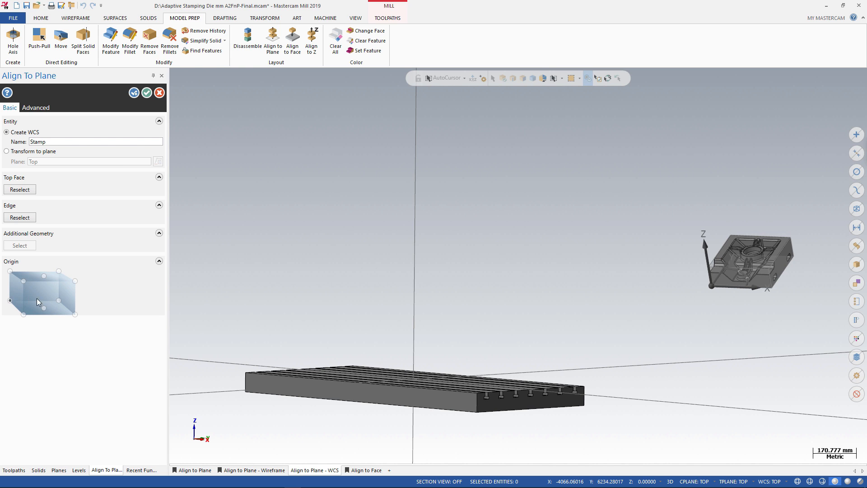
pyautogui.click(44, 309)
pyautogui.click(147, 92)
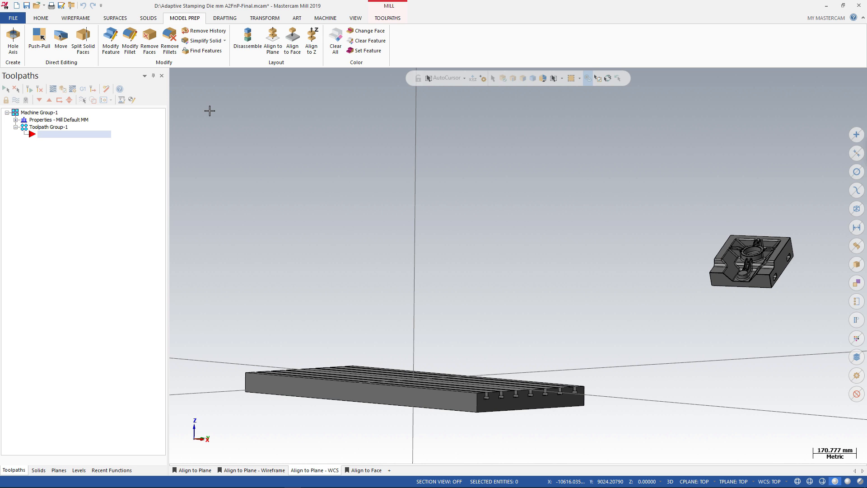
pyautogui.hotkey('alt', '7')
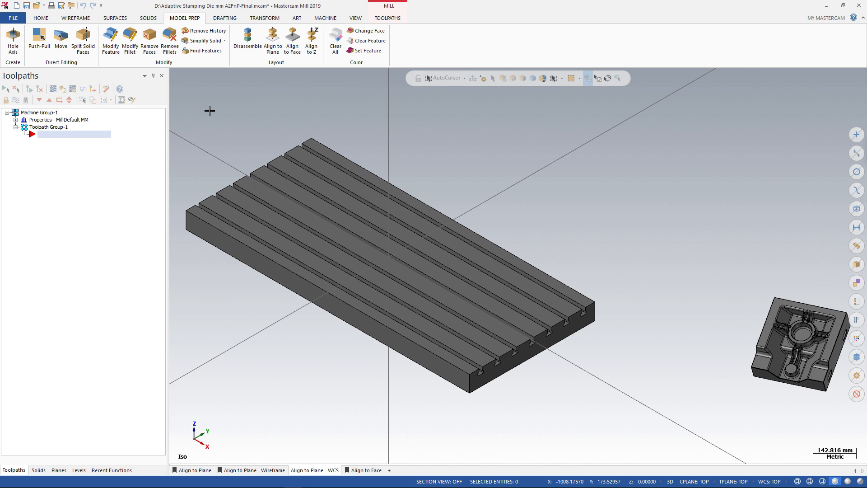
# Set up Align to Plane on the machine table, using its top face and front bottom edge.
pyautogui.click(272, 46)
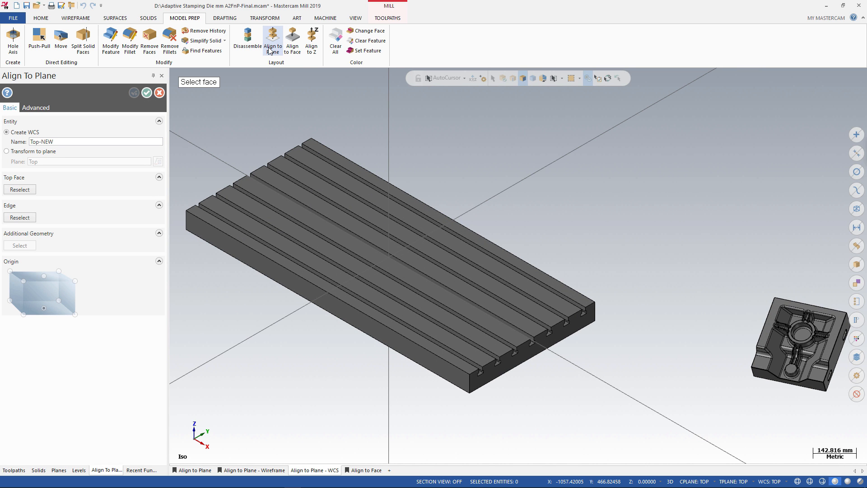
pyautogui.click(263, 253)
pyautogui.click(329, 311)
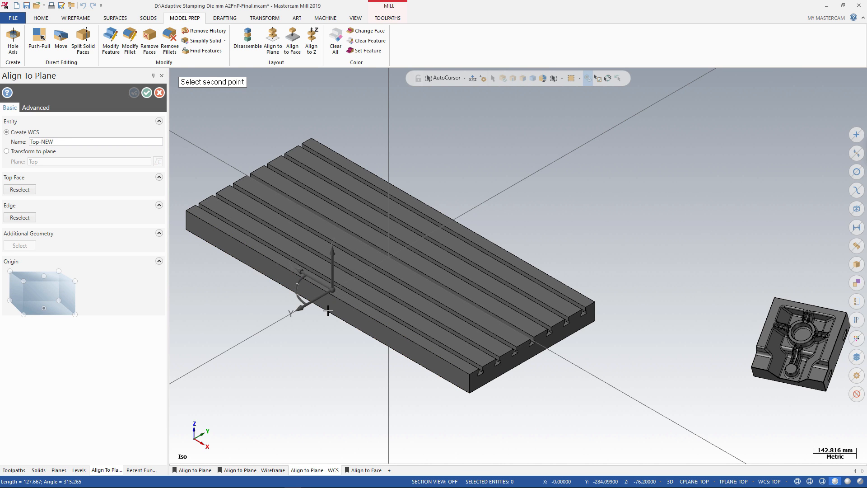
pyautogui.click(350, 327)
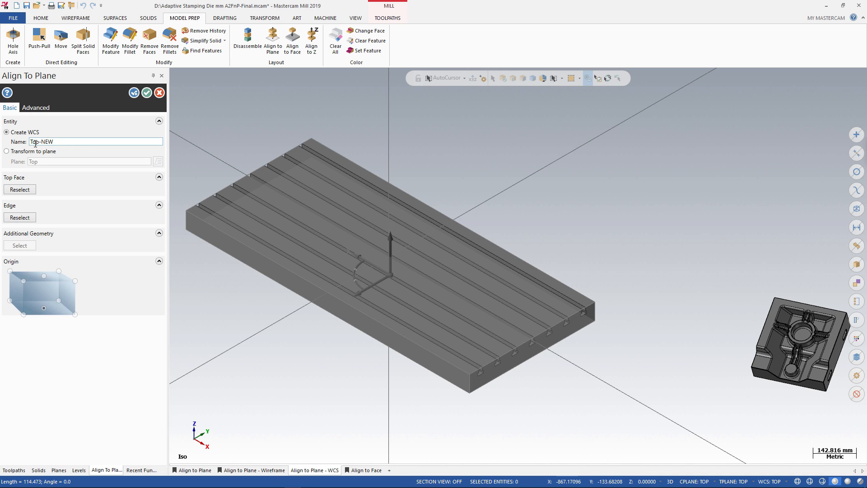
# Set the table's alignment to transform to an existing plane and choose Stamp as the target plane.
pyautogui.click(6, 151)
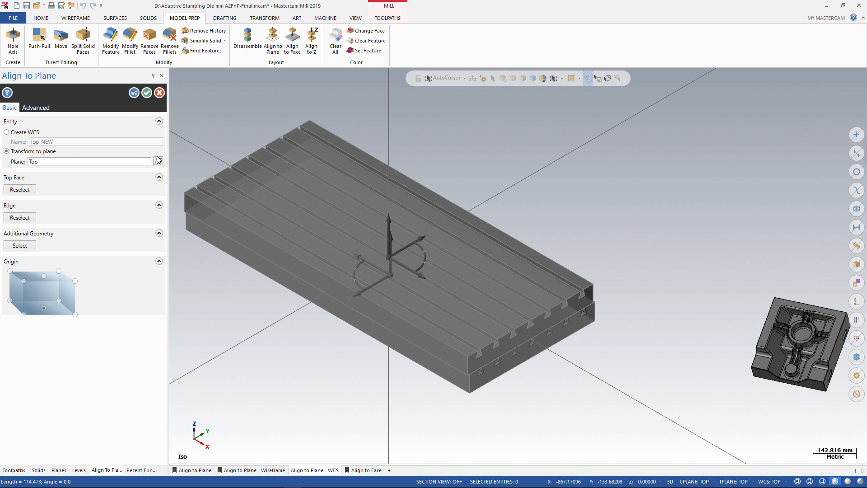
pyautogui.click(158, 162)
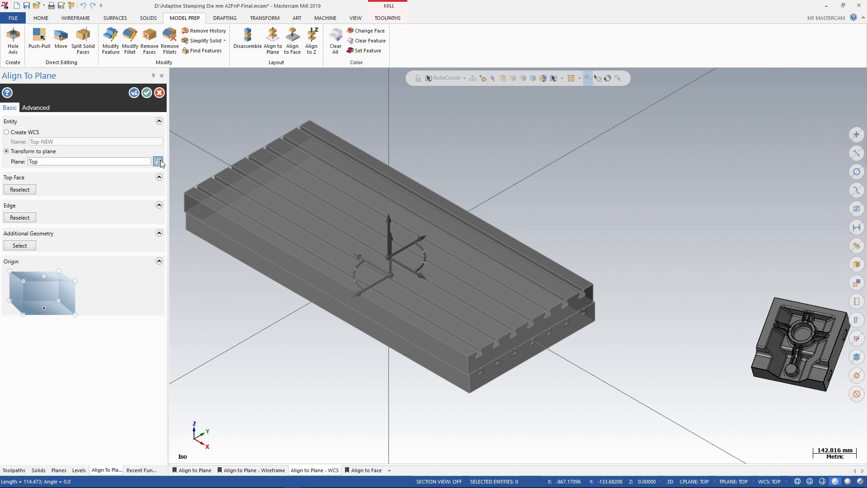
pyautogui.scroll(-3, 119, 162)
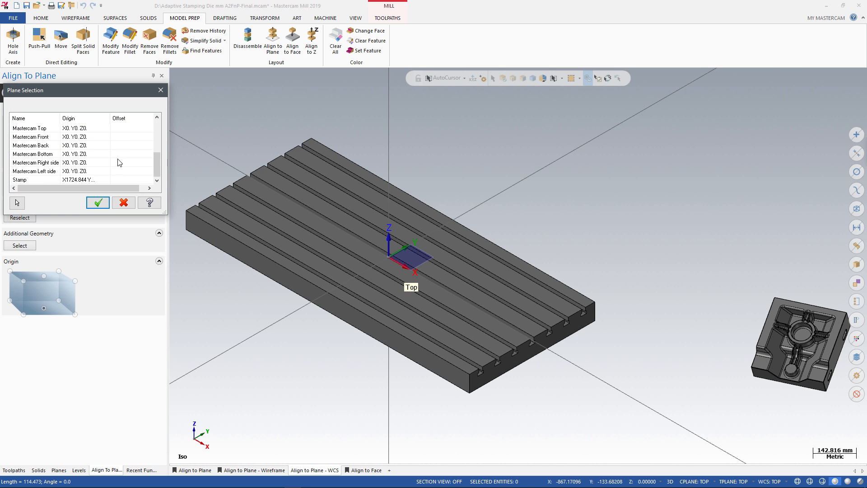
pyautogui.click(55, 179)
pyautogui.click(97, 203)
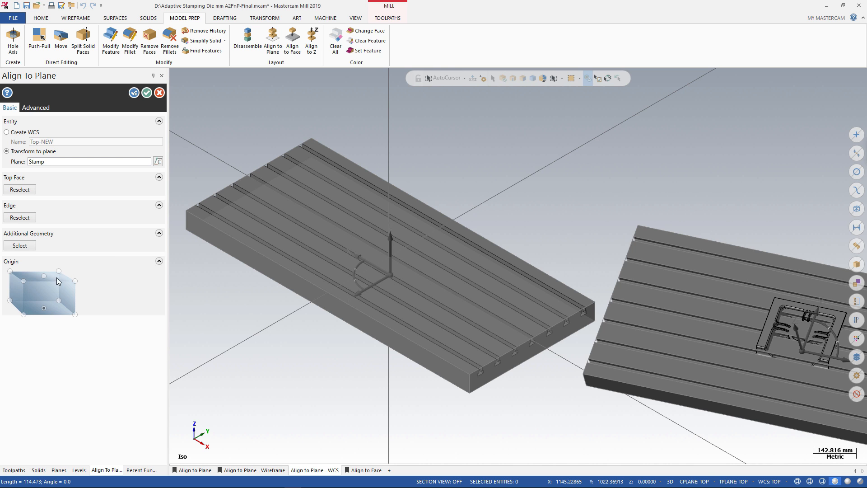
# Place the alignment origin at the centre of the table's top face and move the table under the die.
pyautogui.click(44, 276)
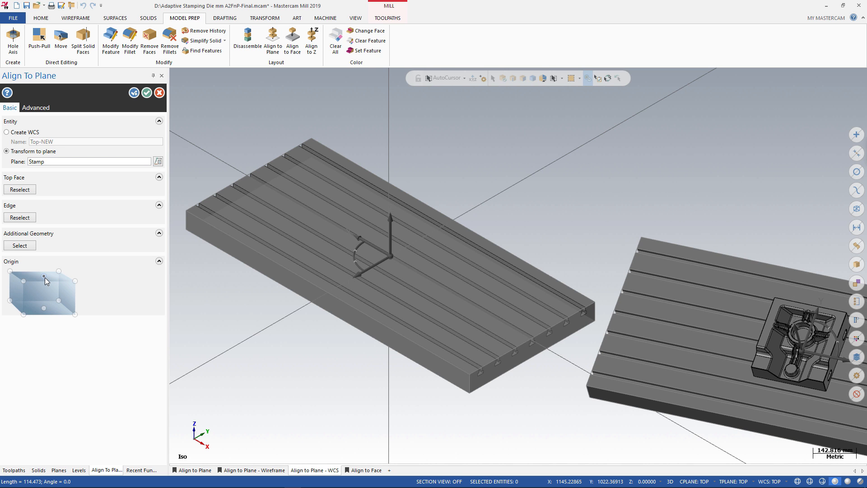
pyautogui.hotkey('alt', 'F1')
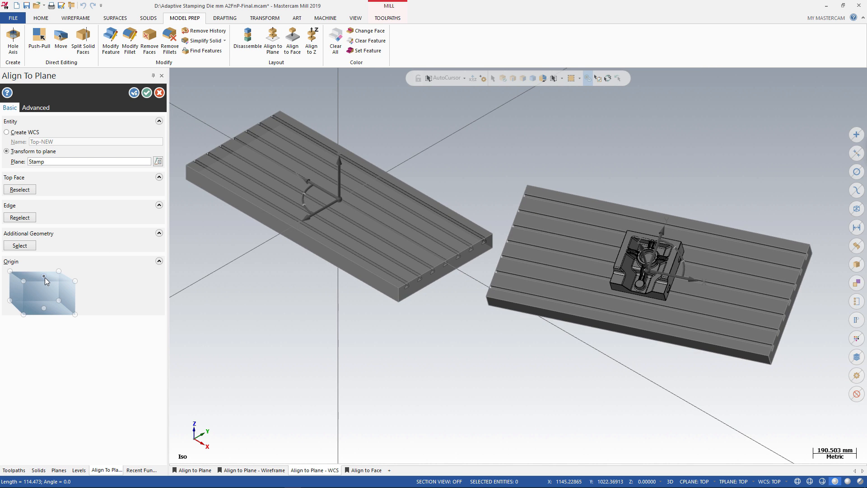
pyautogui.click(144, 93)
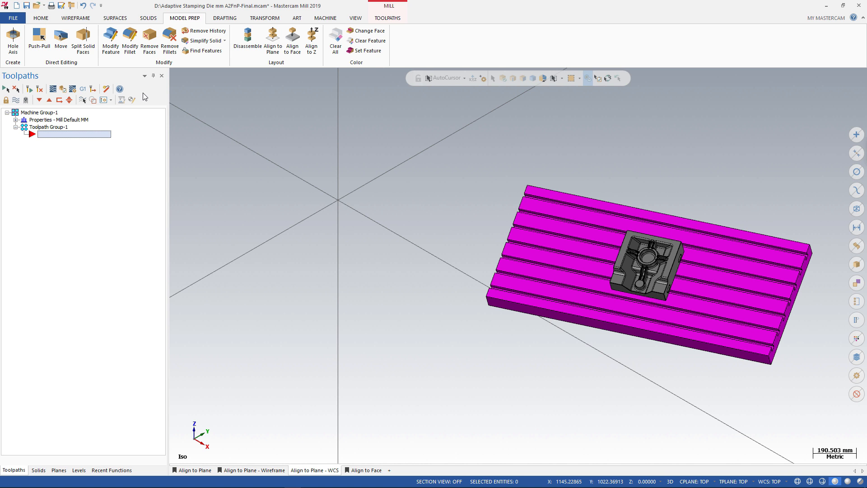
pyautogui.hotkey('alt', 'F1')
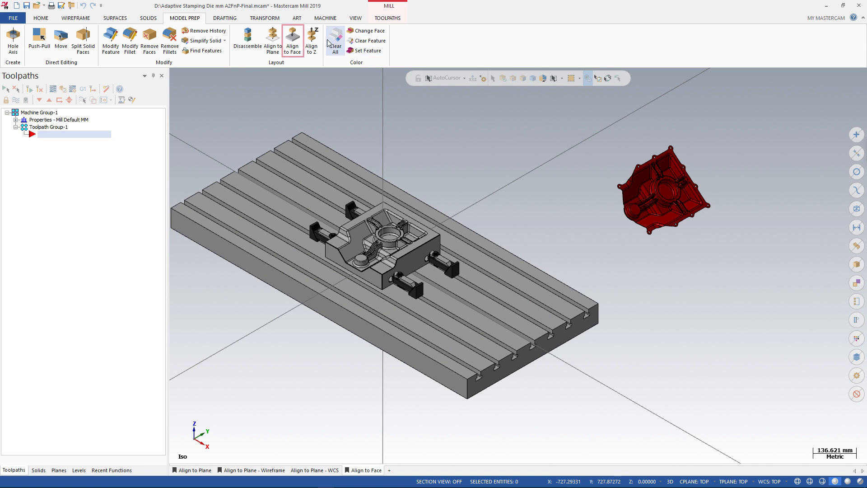
# Set up a coincident Align to Face move, using the circular central face on the red part's underside.
pyautogui.click(293, 39)
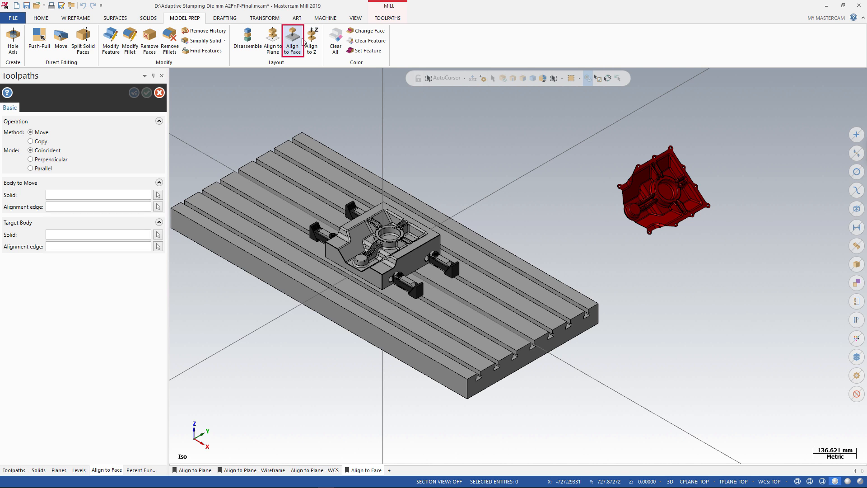
pyautogui.rightClick(434, 123)
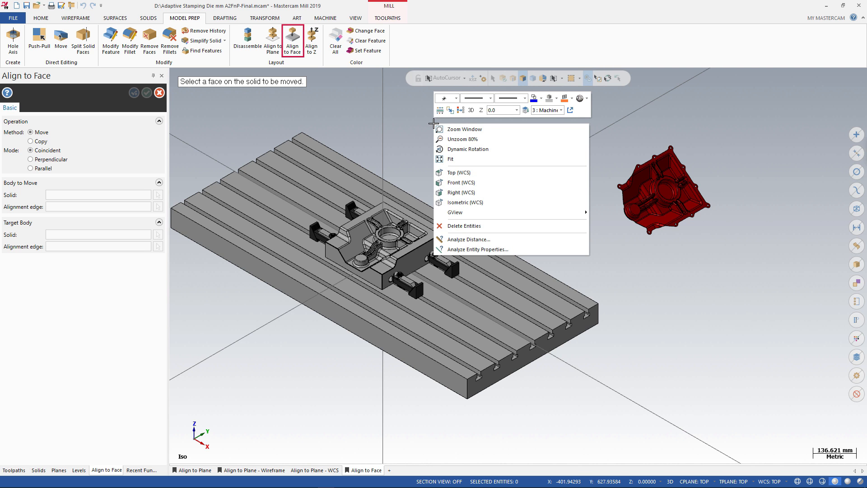
pyautogui.moveTo(556, 216)
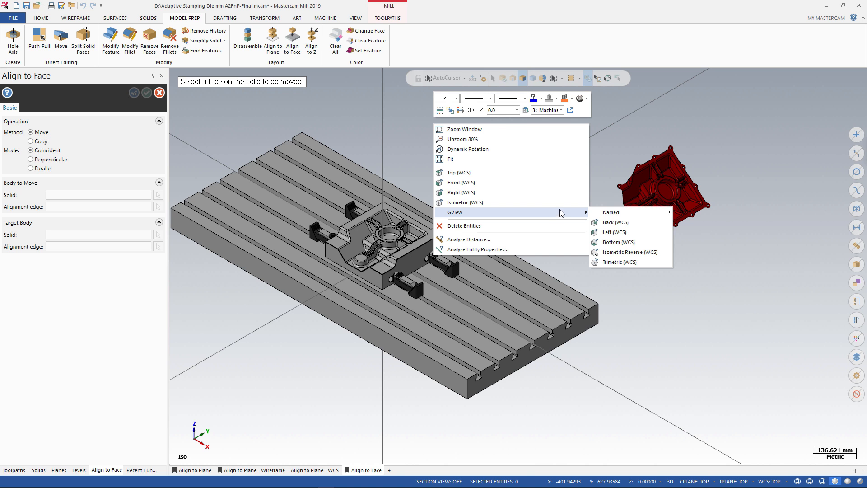
pyautogui.click(618, 242)
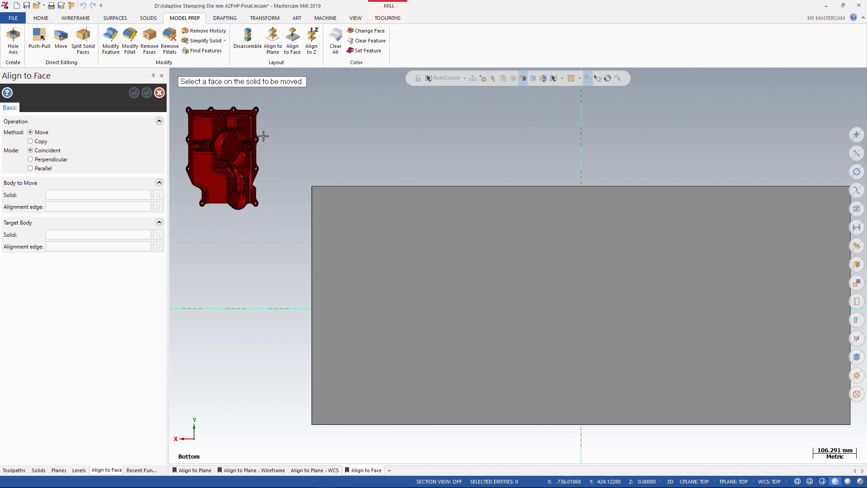
pyautogui.click(236, 145)
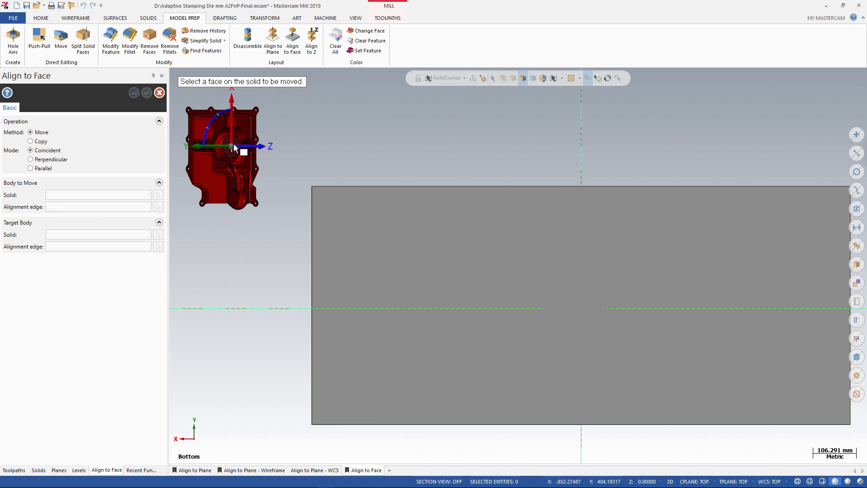
# Mate the red part to the die's circular central face without alignment edges, and undo the move.
pyautogui.rightClick(307, 136)
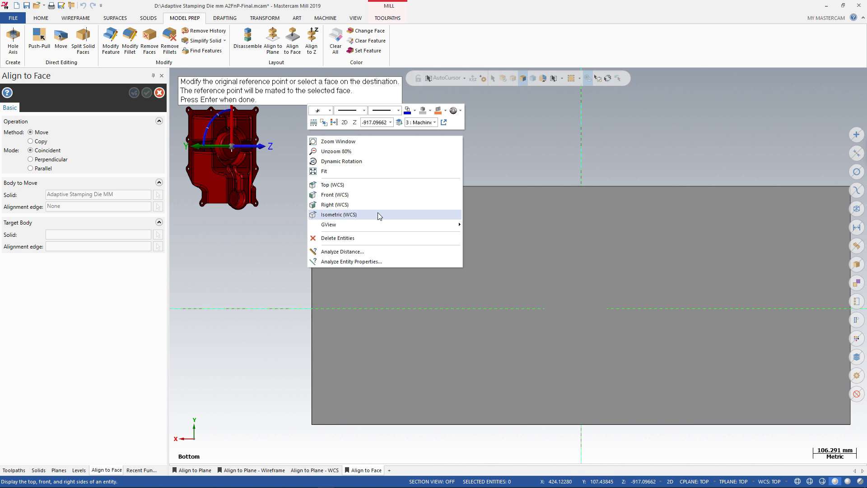
pyautogui.click(377, 213)
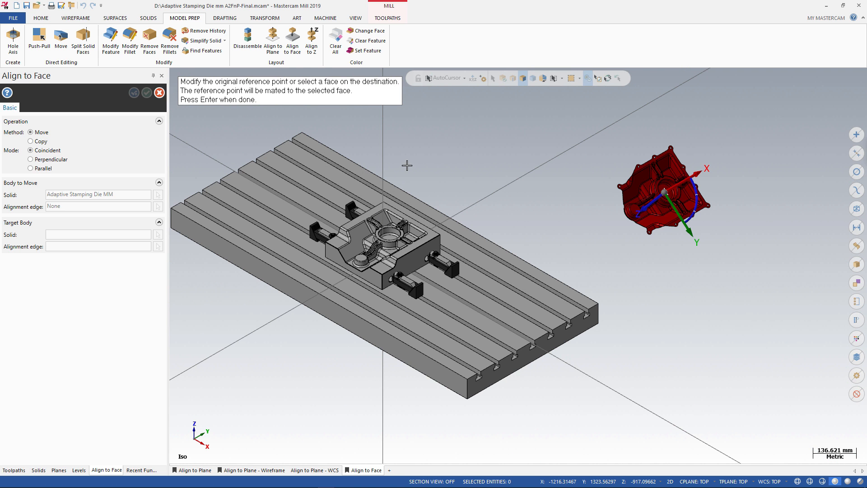
pyautogui.scroll(2, 402, 166)
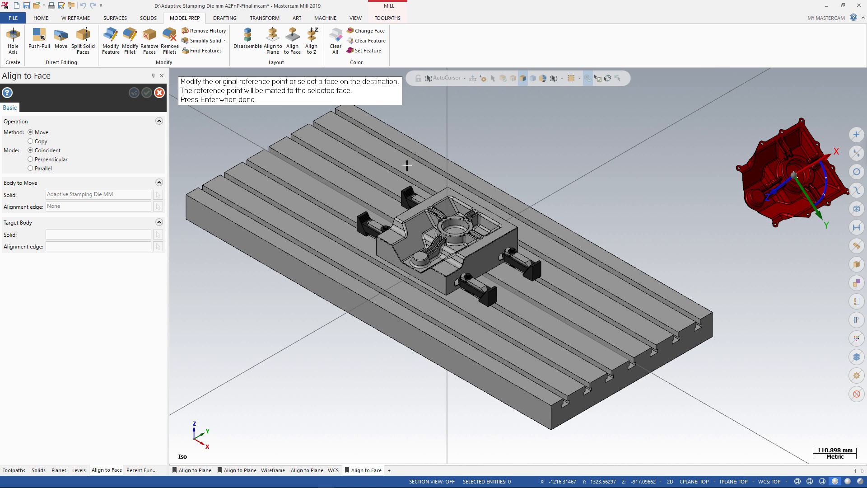
pyautogui.click(453, 229)
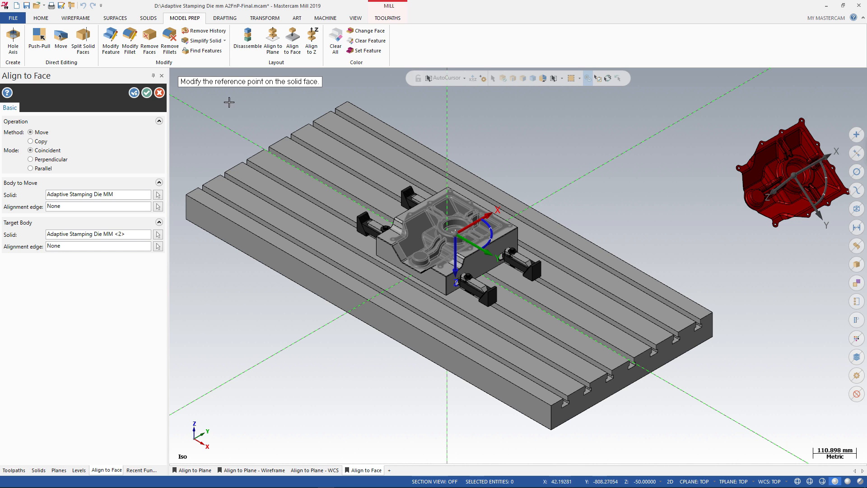
pyautogui.click(146, 93)
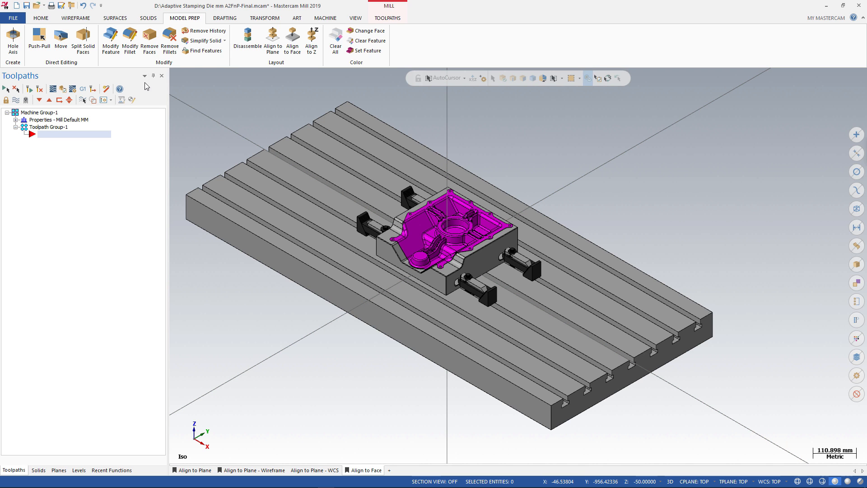
pyautogui.click(83, 6)
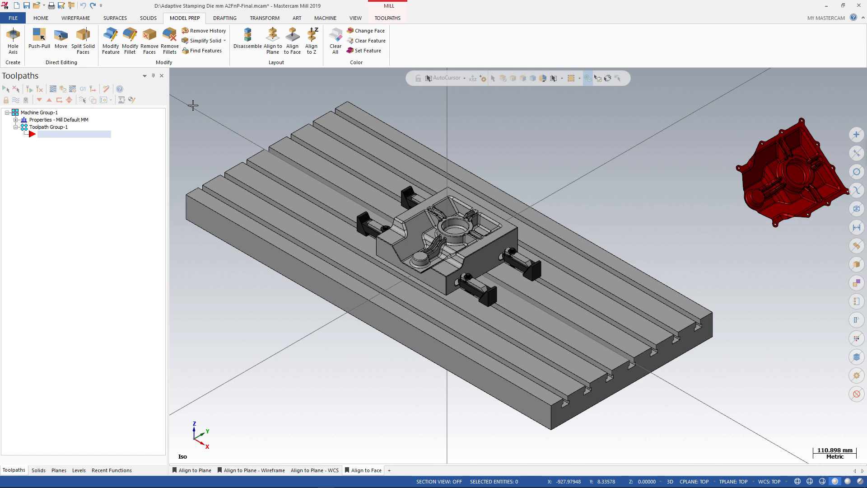
# Set up Align to Face in Parallel mode, using the red part's underside flange face and its long straight edge as the alignment edge.
pyautogui.click(294, 50)
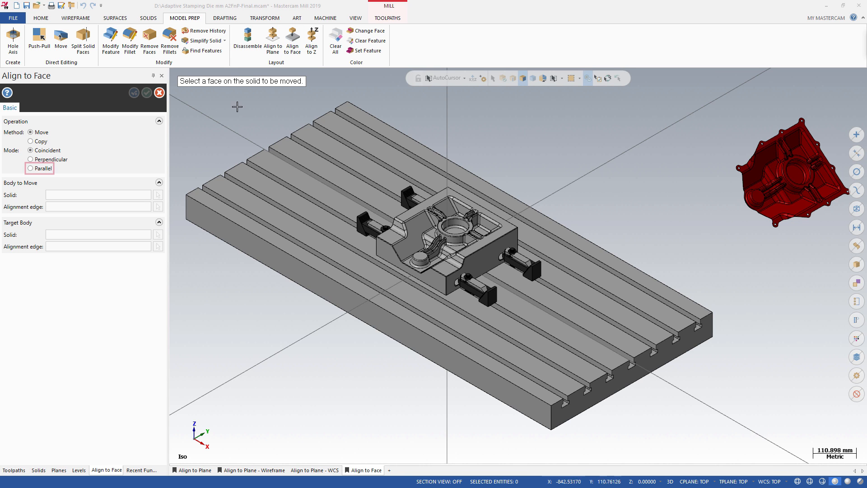
pyautogui.click(30, 168)
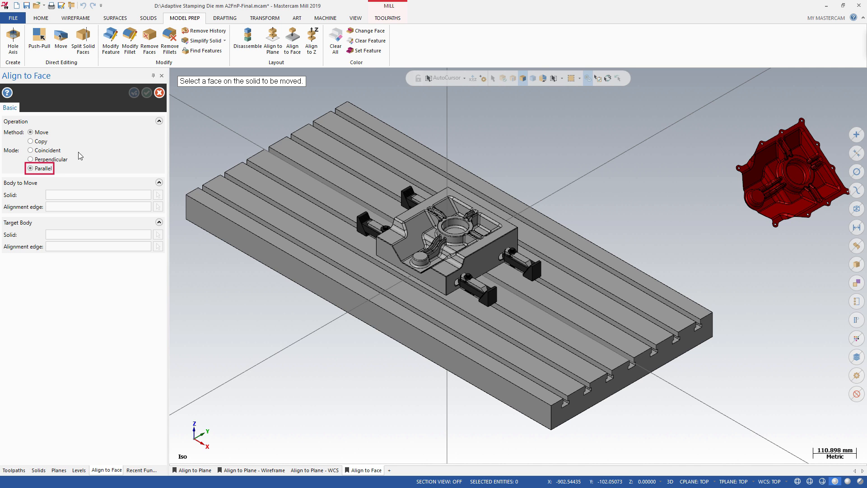
pyautogui.rightClick(194, 125)
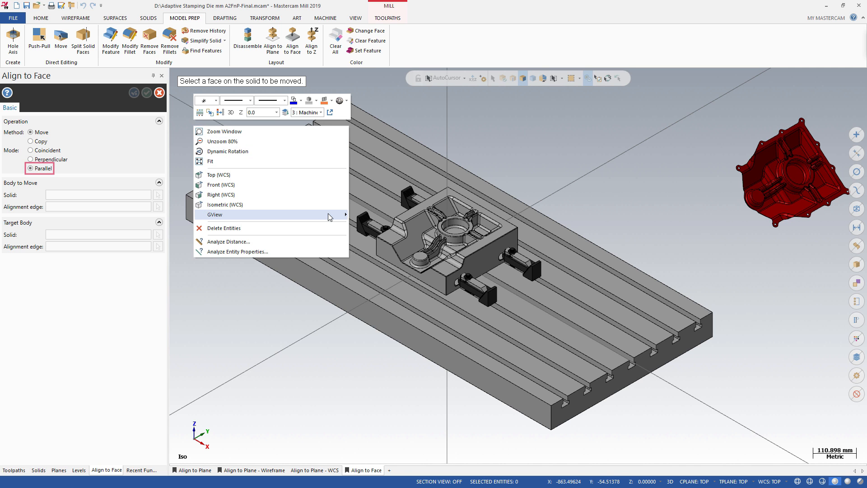
pyautogui.moveTo(330, 215)
pyautogui.click(377, 235)
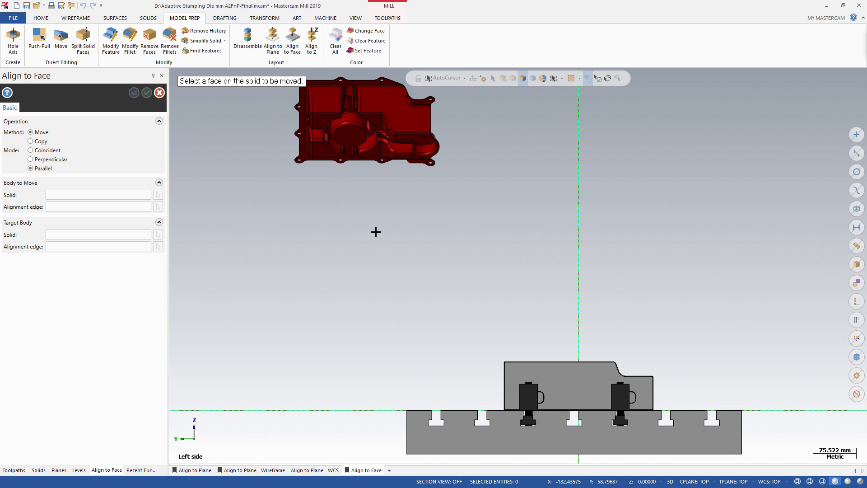
pyautogui.click(306, 162)
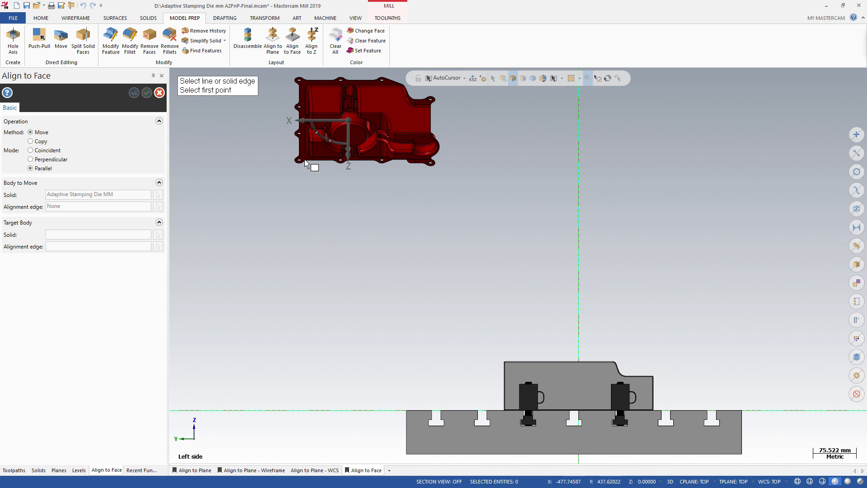
pyautogui.click(317, 79)
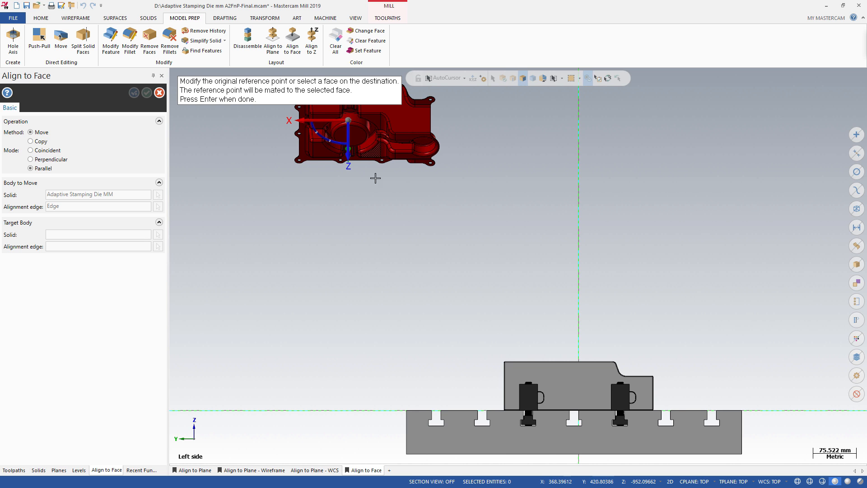
# Choose the die's top face and its back-left top edge as the target, and move the red part onto the die.
pyautogui.click(361, 470)
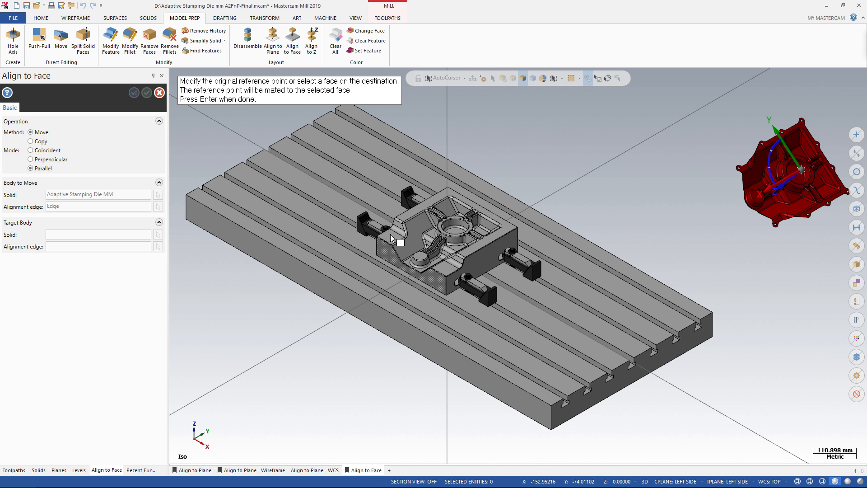
pyautogui.click(427, 200)
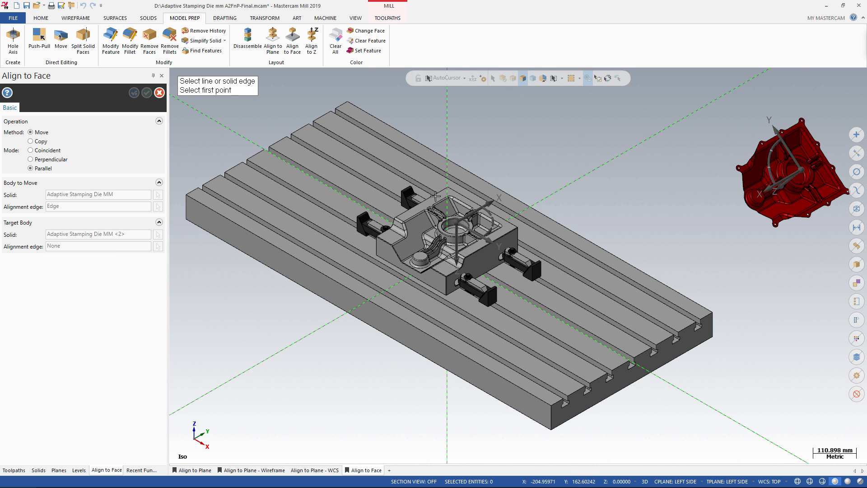
pyautogui.click(406, 214)
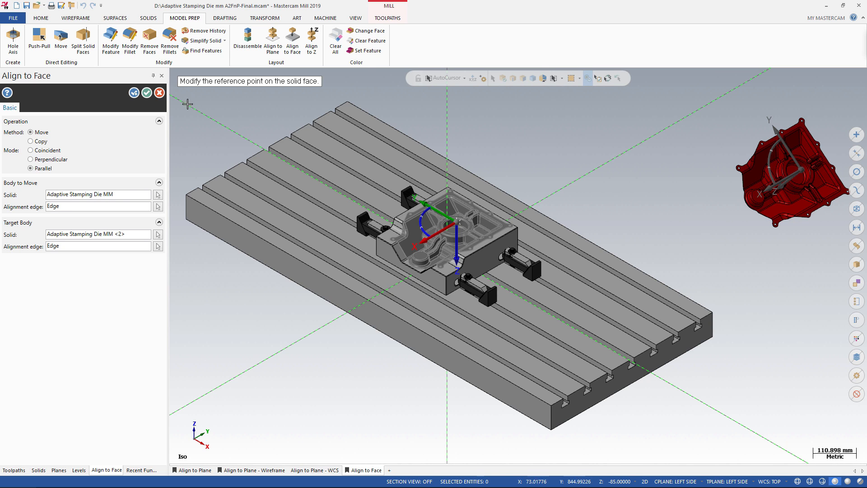
pyautogui.click(148, 95)
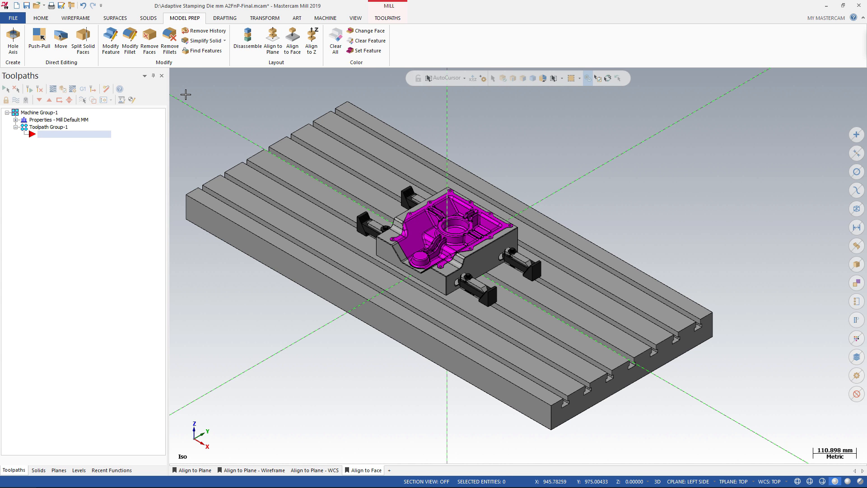
pyautogui.hotkey('alt', 'F1')
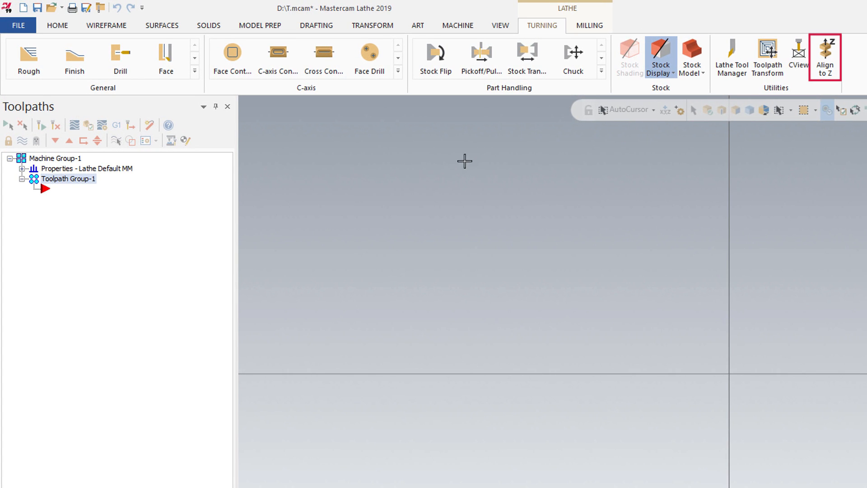
# Start Align to Z and define the spool head's axis of rotation from the outer ring face on its flange end.
pyautogui.click(266, 26)
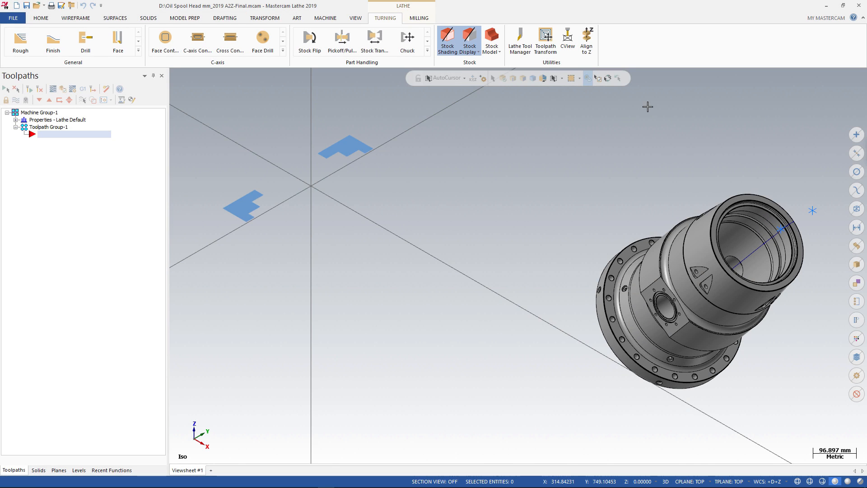
pyautogui.click(587, 39)
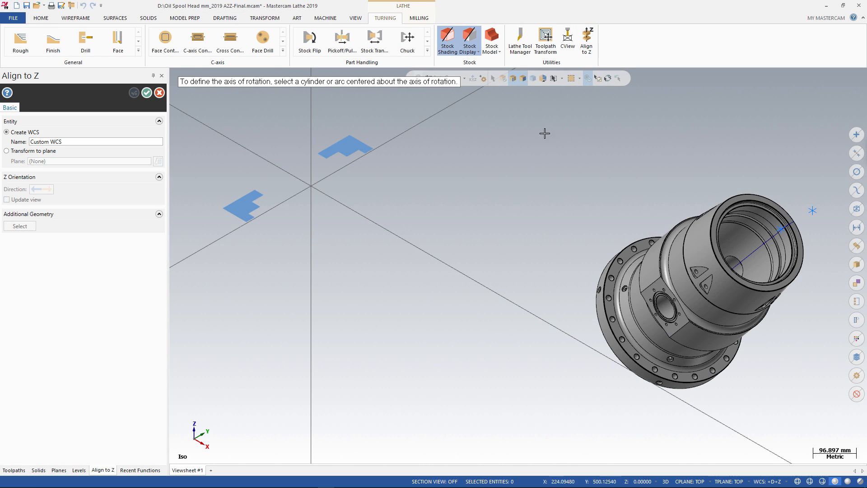
pyautogui.rightClick(429, 144)
pyautogui.moveTo(456, 233)
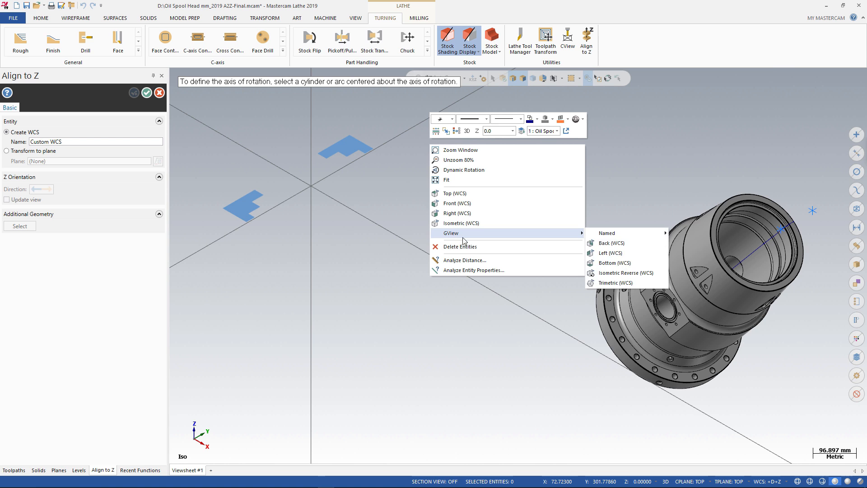
pyautogui.click(605, 252)
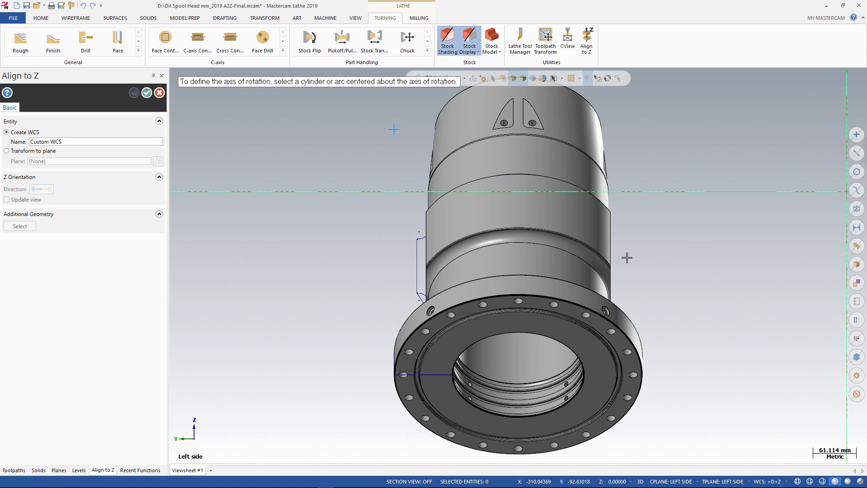
pyautogui.click(603, 324)
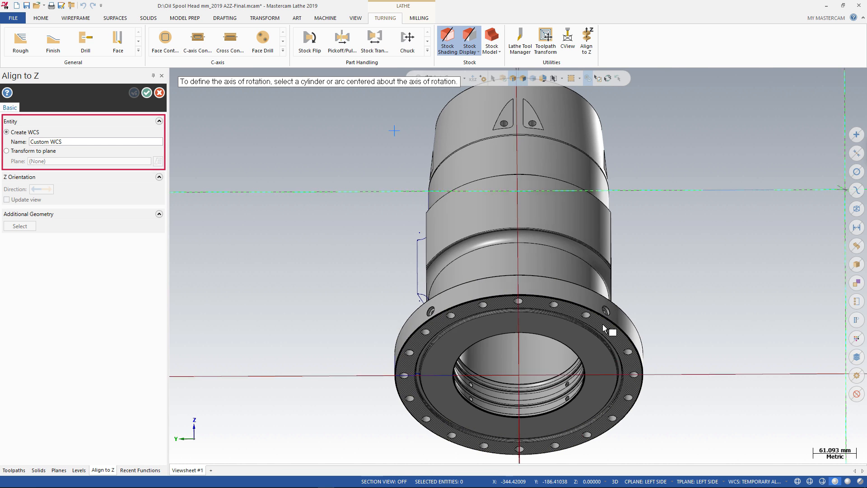
# Transform the spool head to the +D+Z plane with the Z direction reversed.
pyautogui.click(32, 151)
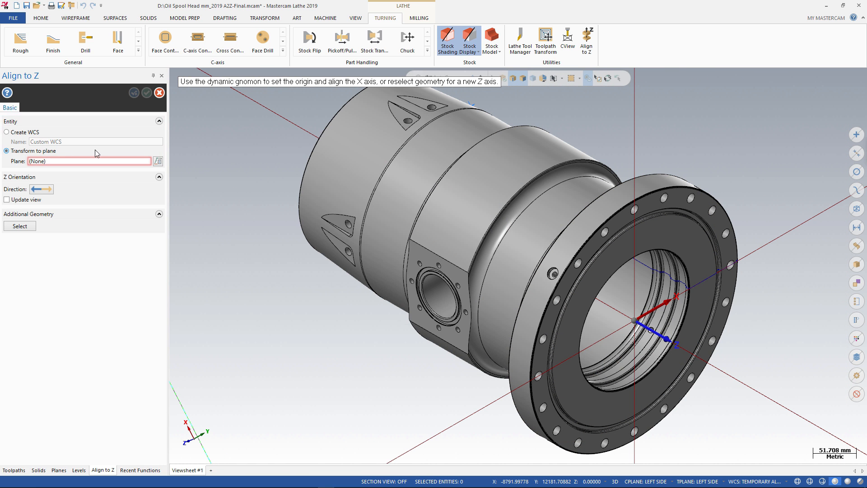
pyautogui.click(162, 162)
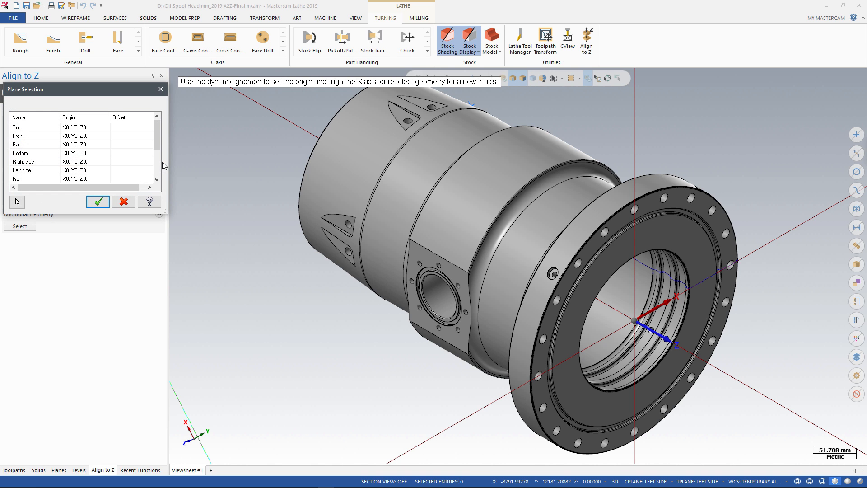
pyautogui.moveTo(157, 151); pyautogui.dragTo(157, 172)
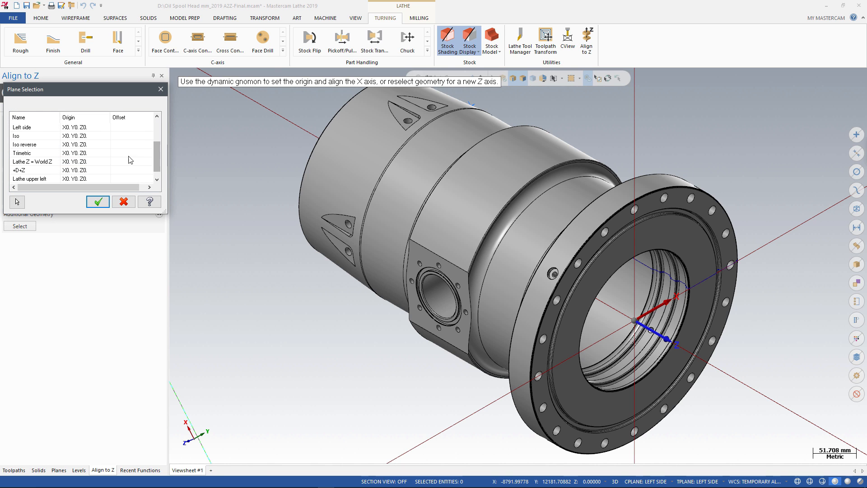
pyautogui.click(60, 171)
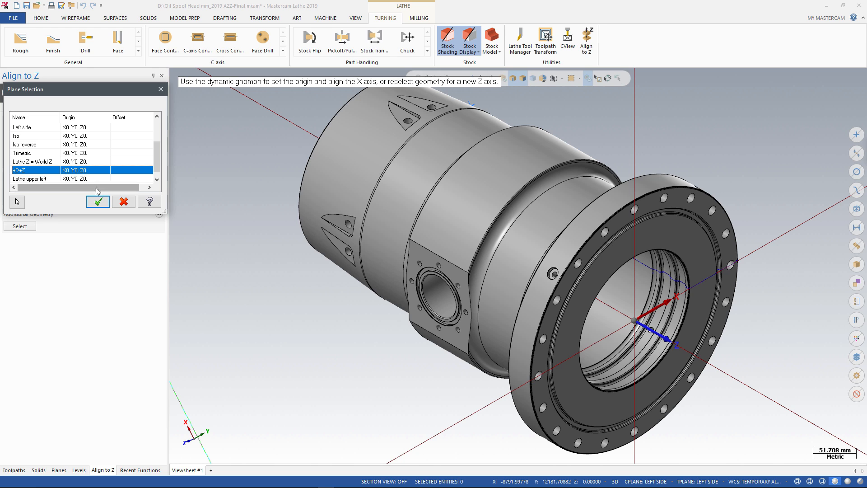
pyautogui.click(98, 201)
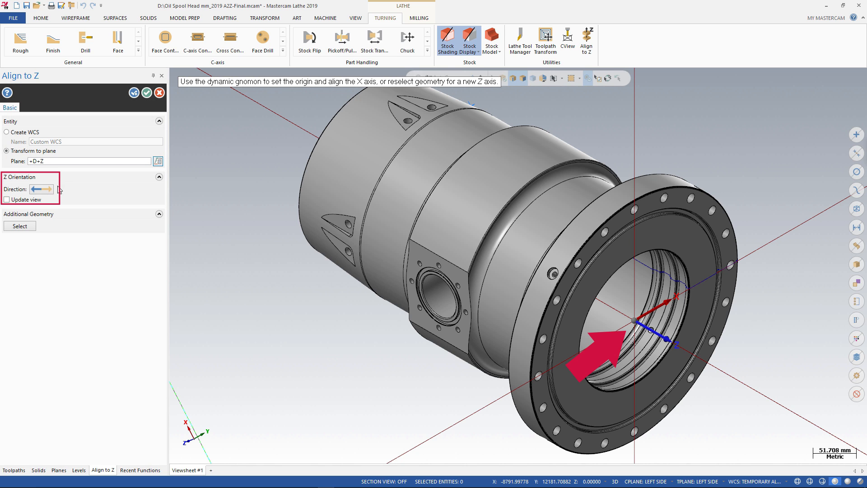
pyautogui.click(42, 189)
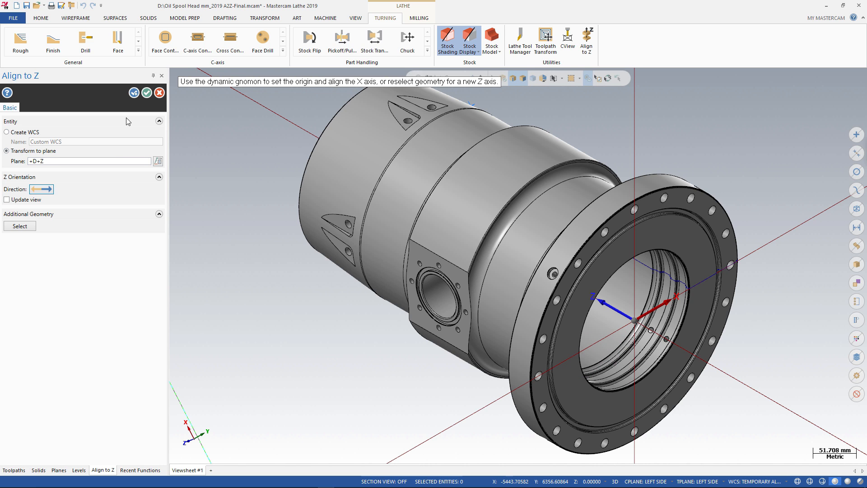
pyautogui.click(144, 94)
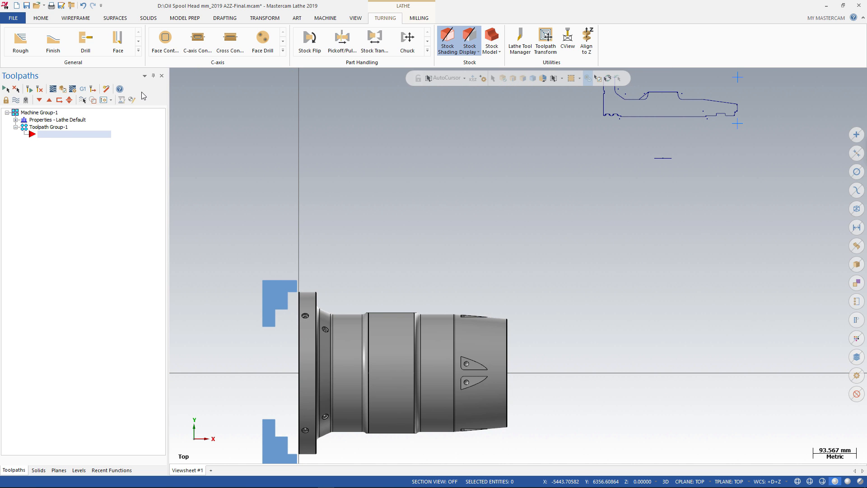
# Check the aligned part against the chuck jaws and the separate wireframe profile, and undo the alignment.
pyautogui.moveTo(418, 139); pyautogui.dragTo(394, 173, button='middle')
pyautogui.scroll(-1, 393, 173)
pyautogui.scroll(-2, 394, 173)
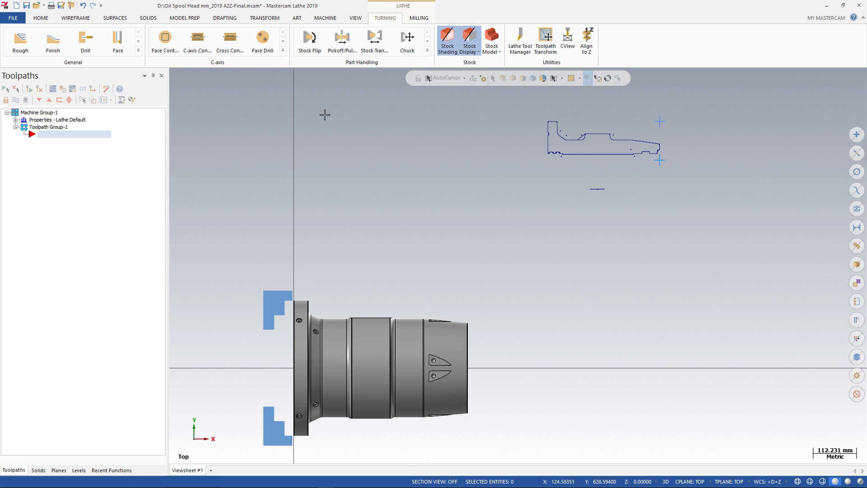
pyautogui.click(83, 6)
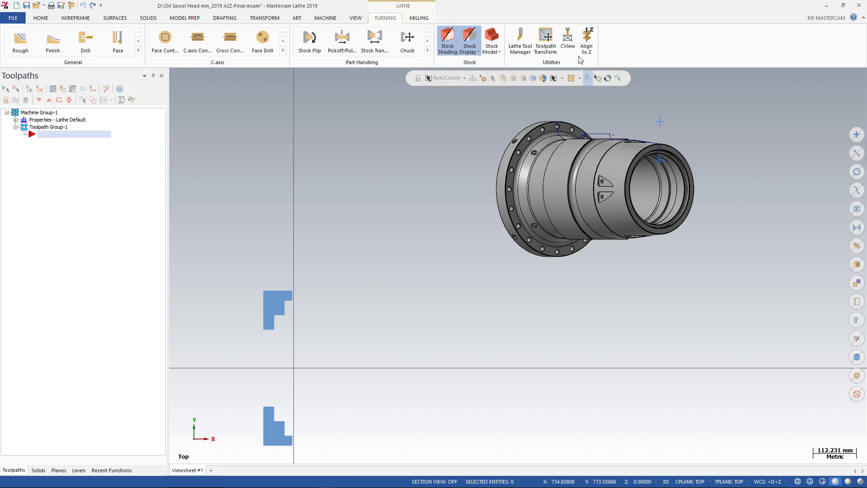
# Restart Align to Z and pick the flange's outer end face to define the axis of rotation.
pyautogui.click(587, 42)
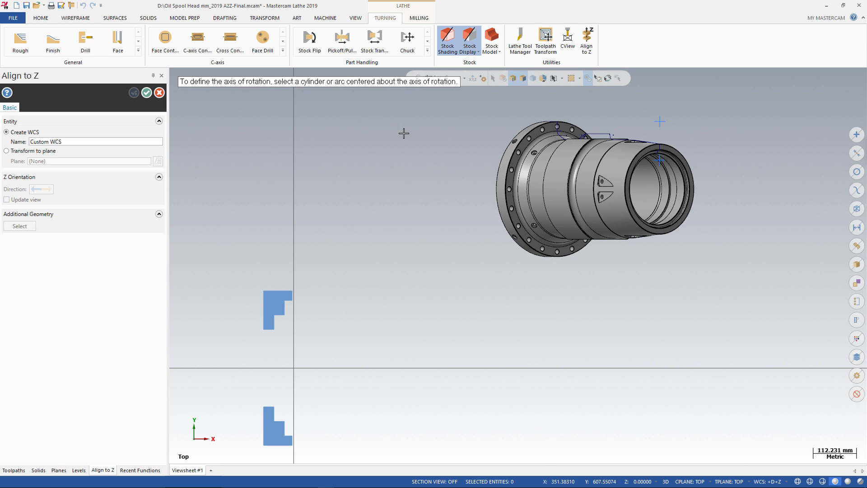
pyautogui.rightClick(292, 106)
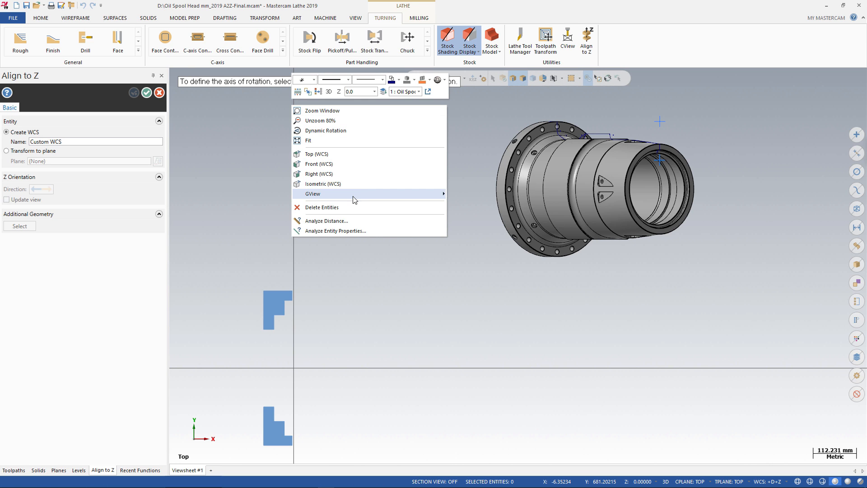
pyautogui.moveTo(353, 196)
pyautogui.click(481, 217)
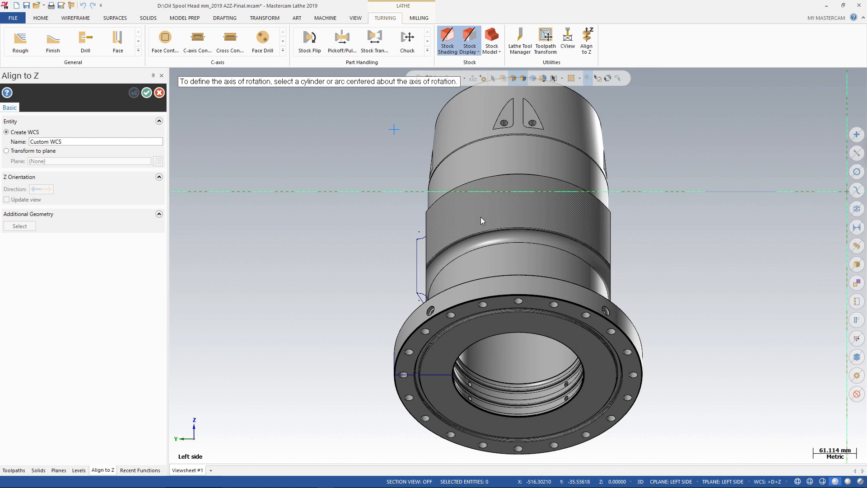
pyautogui.click(506, 302)
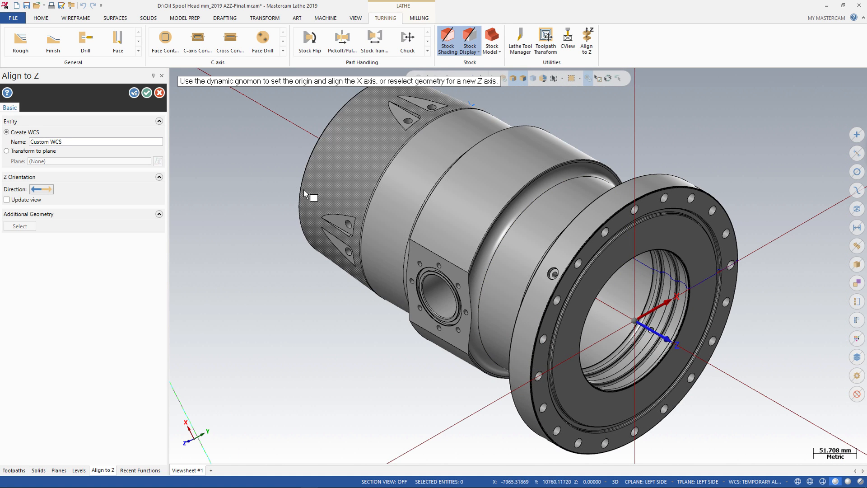
# Set the alignment to transform to the +D+Z plane and reverse its Z direction.
pyautogui.click(6, 151)
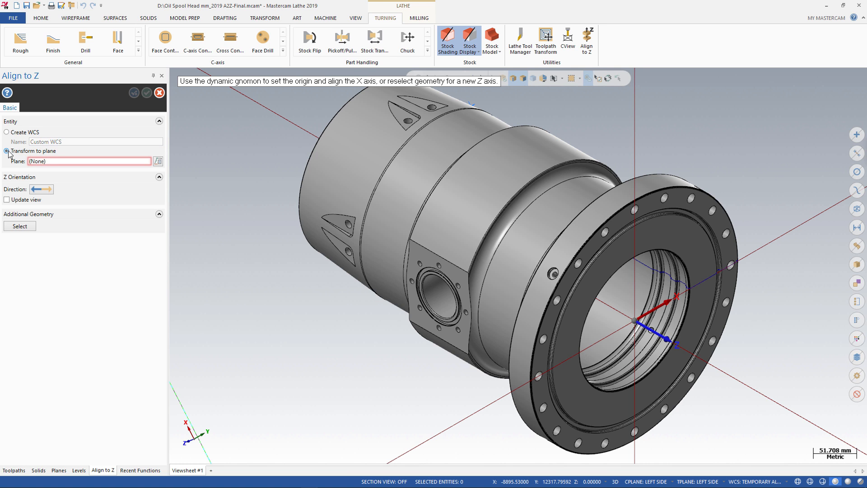
pyautogui.click(157, 162)
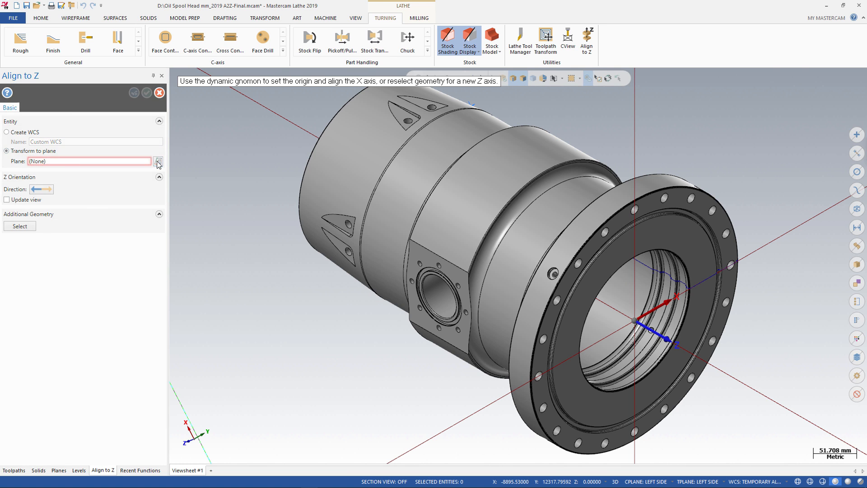
pyautogui.scroll(-2, 159, 176)
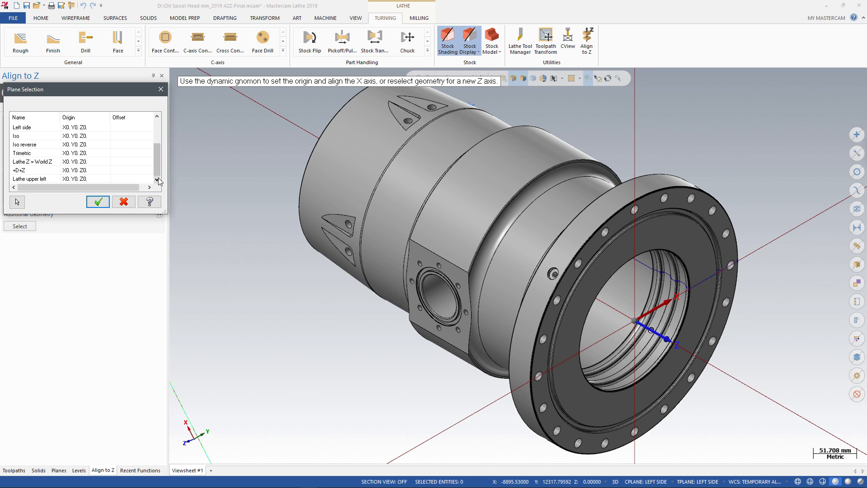
pyautogui.click(49, 171)
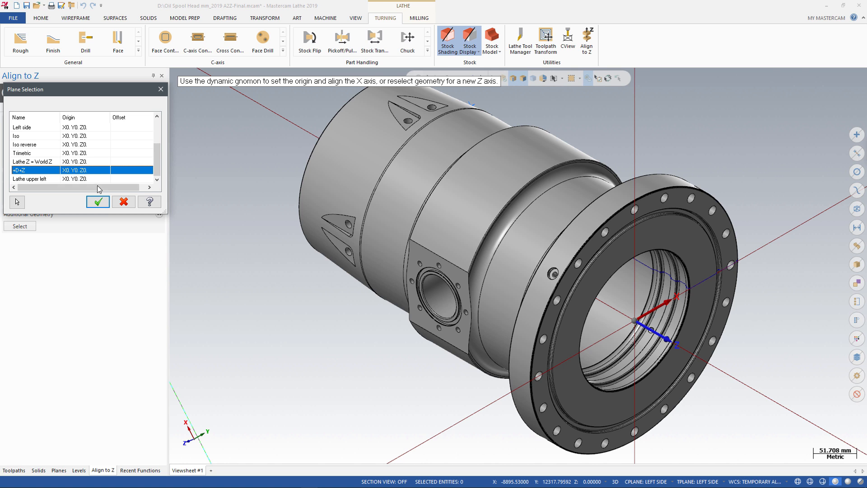
pyautogui.click(101, 203)
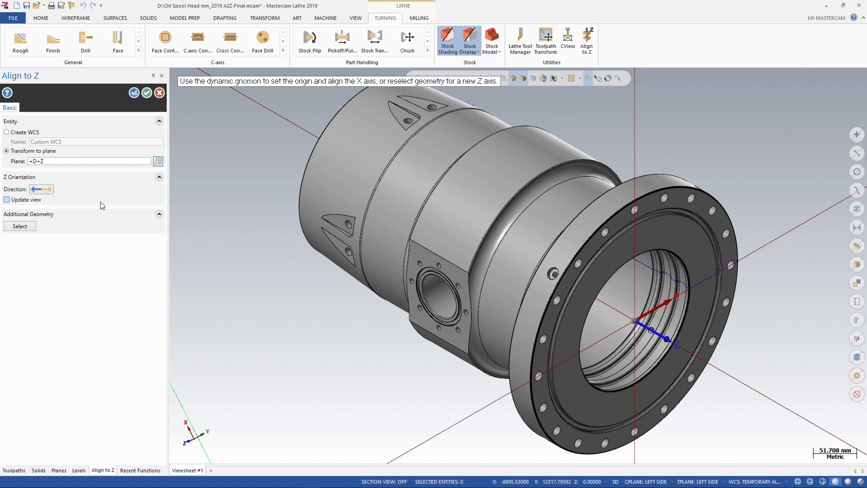
pyautogui.click(42, 189)
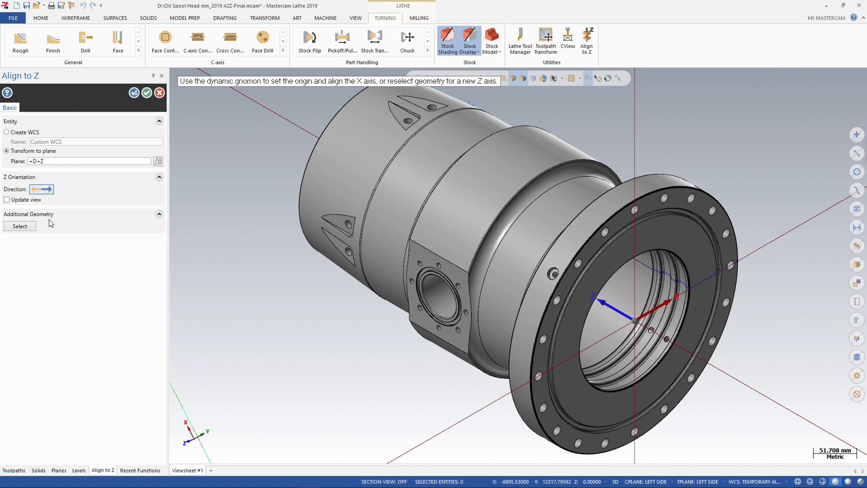
# Add all of the part's wireframe as additional geometry and apply the Align to Z transform.
pyautogui.click(31, 227)
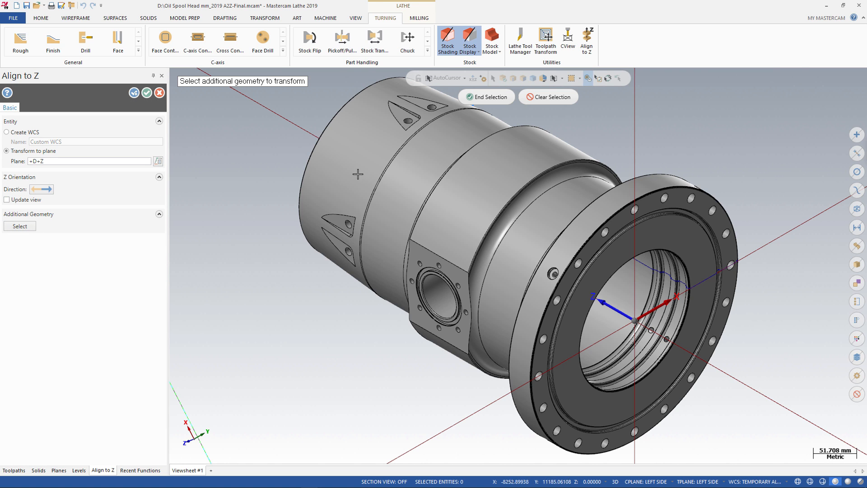
pyautogui.click(854, 208)
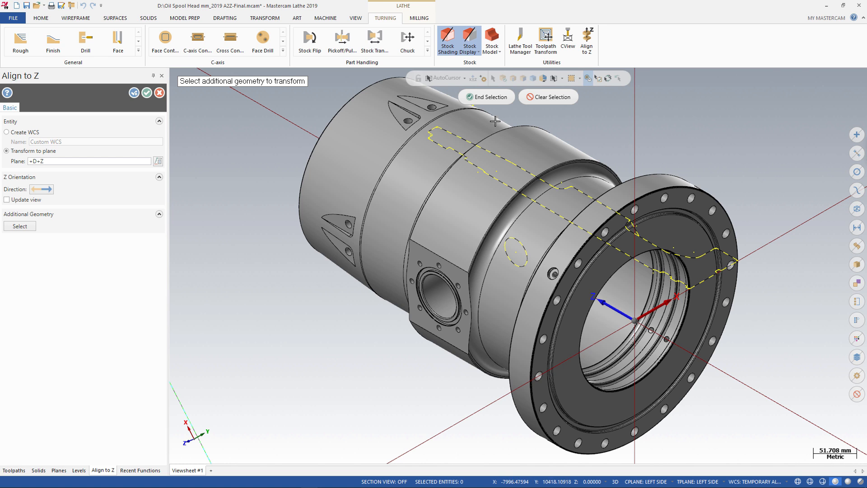
pyautogui.click(491, 99)
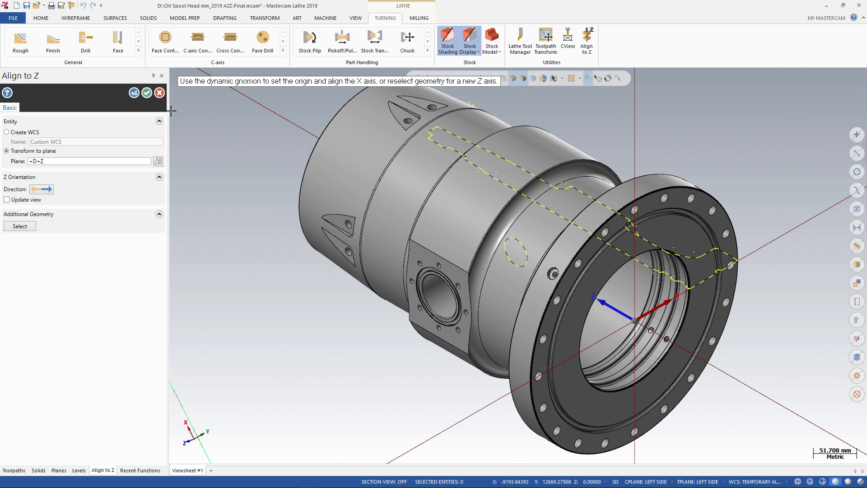
pyautogui.click(150, 95)
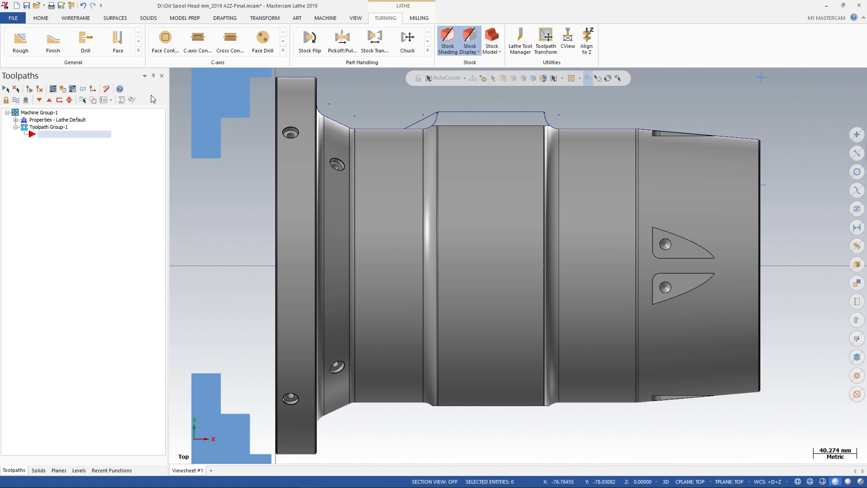